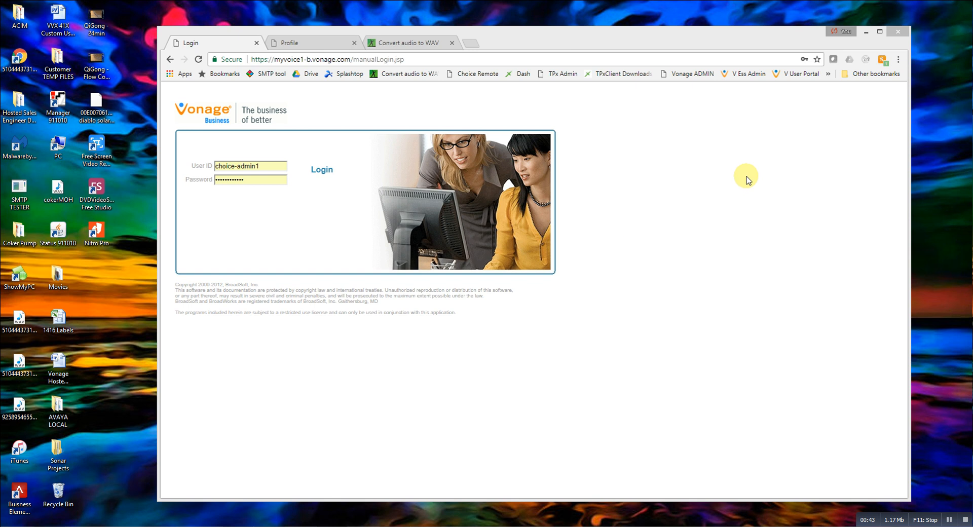
# Switch to Outlook and copy the WAV attachment of the 11:34 AM Vonage voice message to the desktop.
pyautogui.moveTo(286, 526)
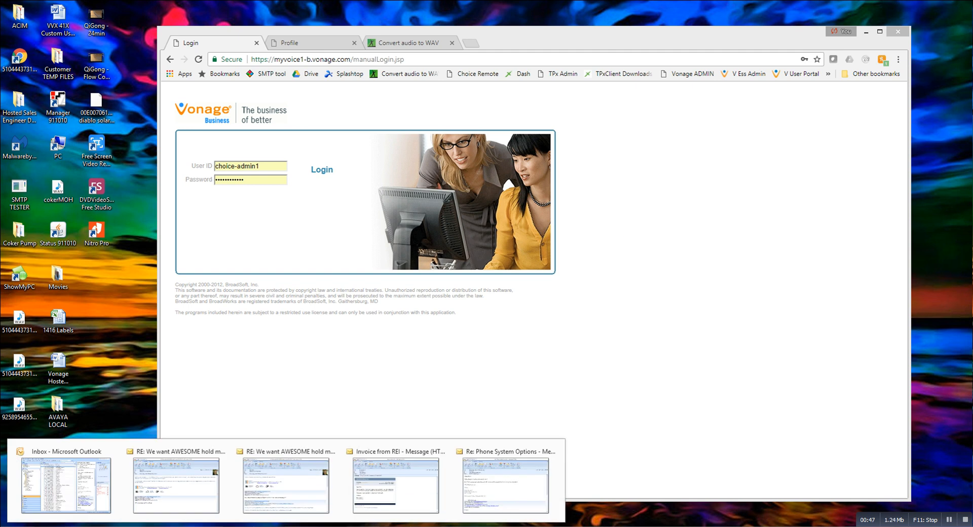
pyautogui.click(95, 493)
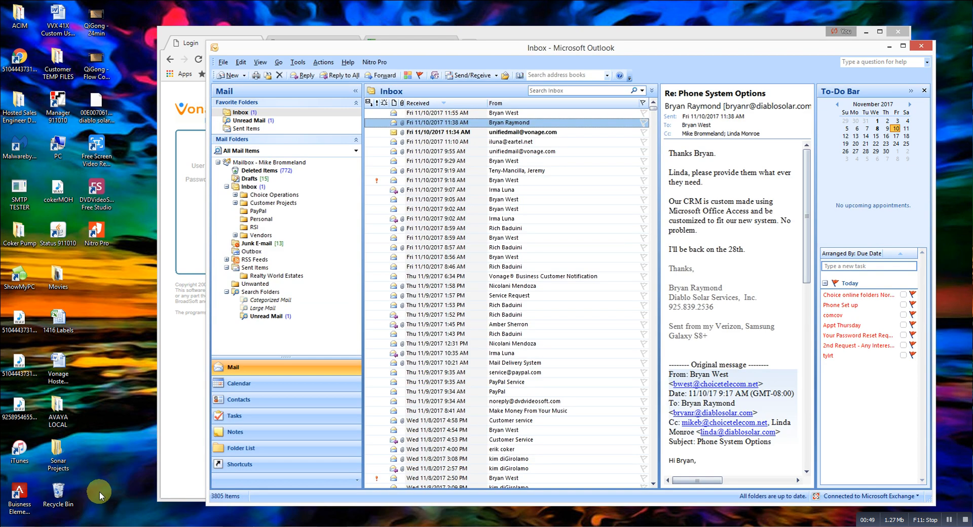
pyautogui.click(507, 133)
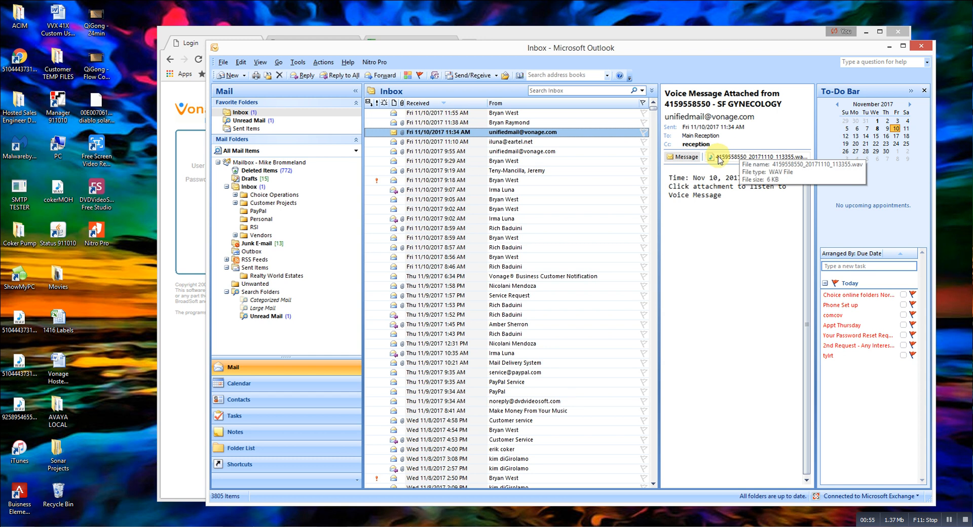
pyautogui.click(720, 158)
pyautogui.click(110, 303)
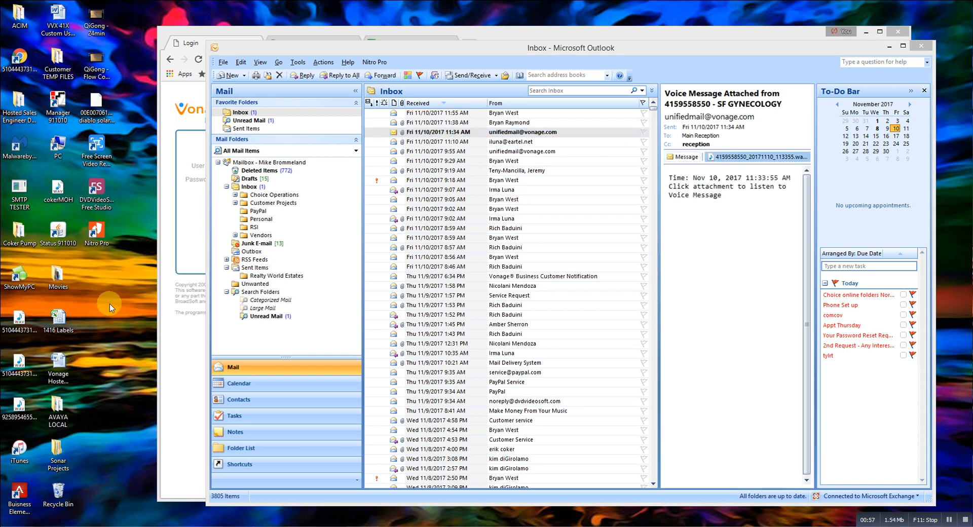
pyautogui.moveTo(110, 304); pyautogui.dragTo(111, 307)
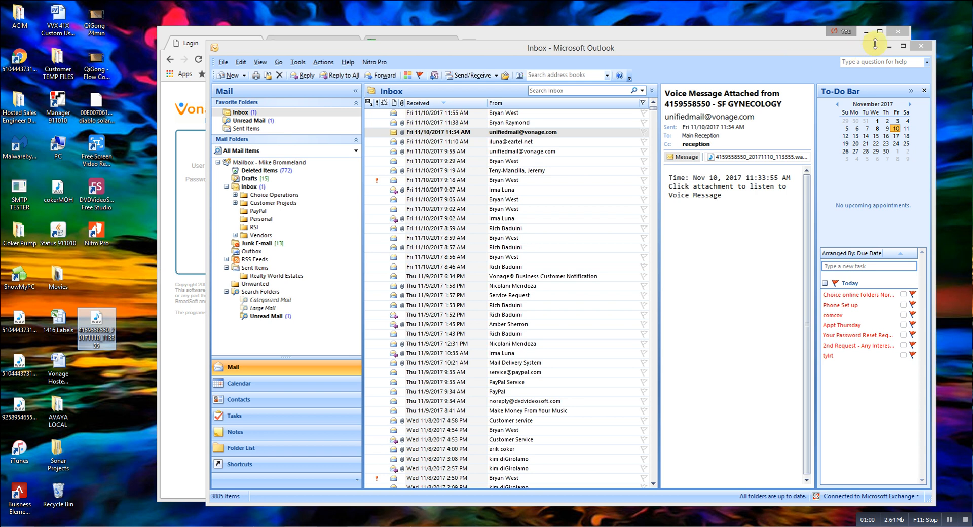
pyautogui.click(890, 47)
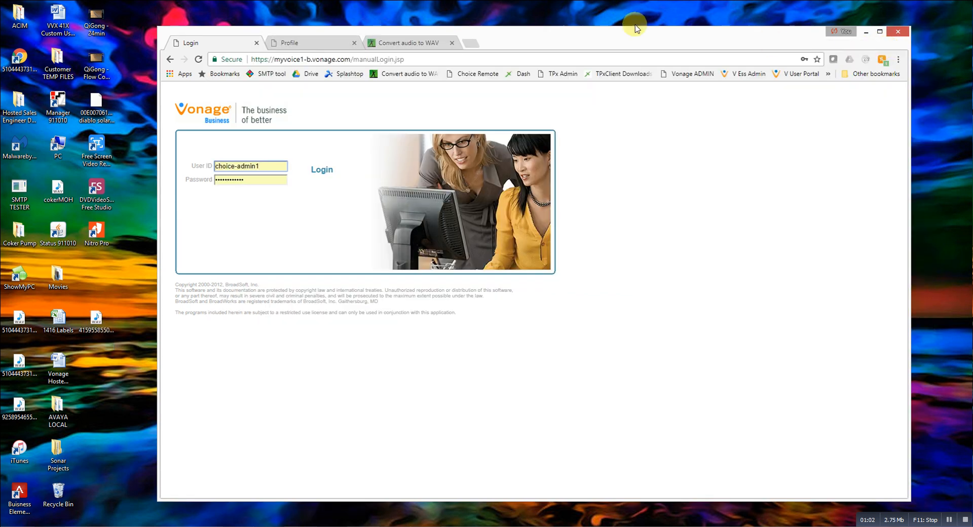
# In the Online-Convert audio to WAV converter, choose the desktop voice recording whose file name ends in 20170825_154153 for upload.
pyautogui.click(415, 44)
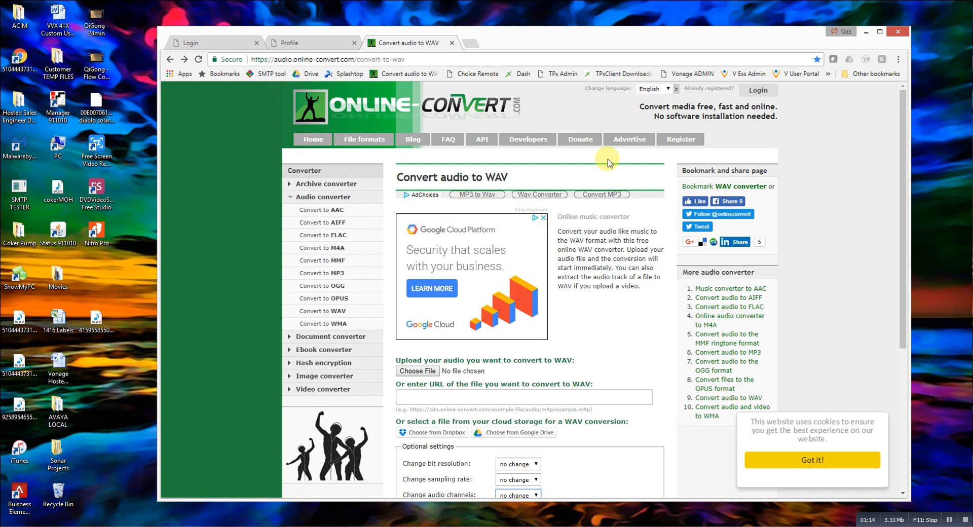
pyautogui.moveTo(905, 137); pyautogui.dragTo(905, 178)
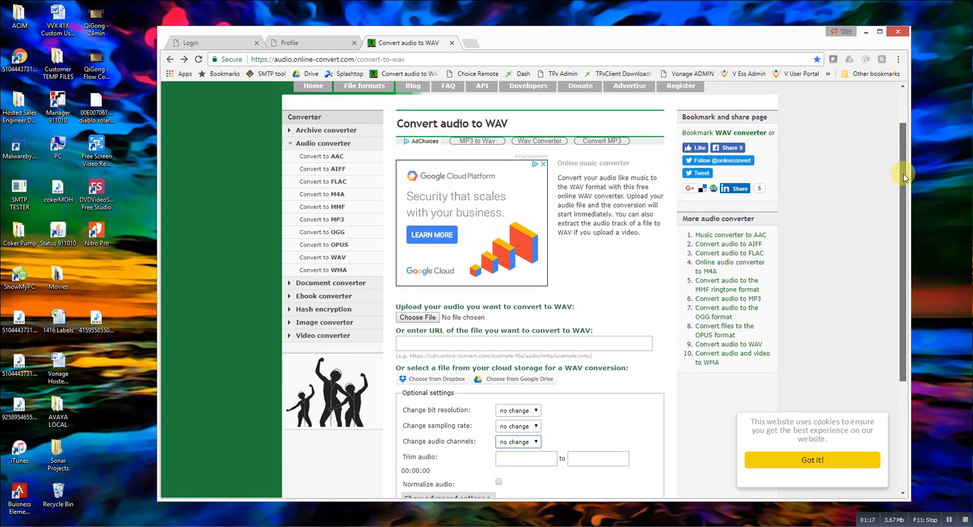
pyautogui.click(425, 319)
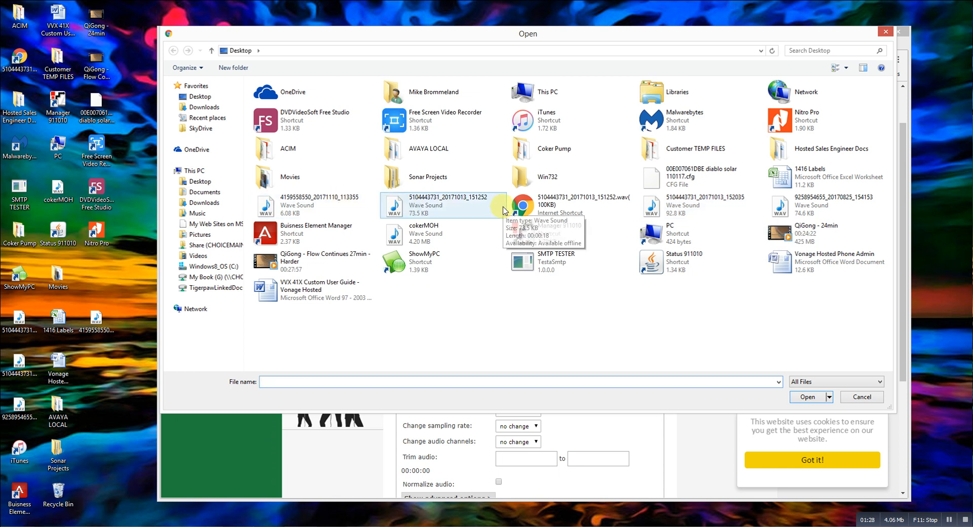
pyautogui.doubleClick(780, 206)
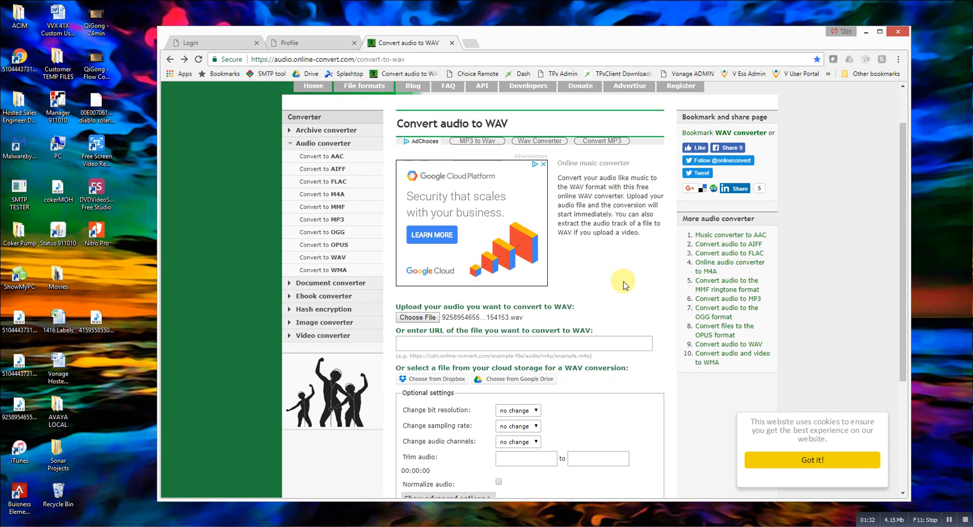
# Set the conversion to 8 Bit resolution, 8000 Hz sampling rate and mono audio, and convert the file.
pyautogui.scroll(-2, 626, 276)
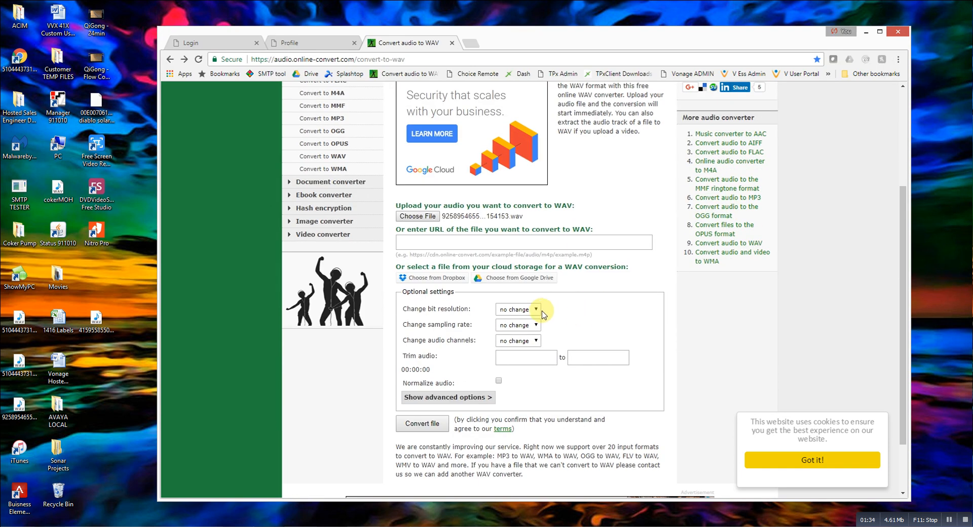
pyautogui.click(538, 309)
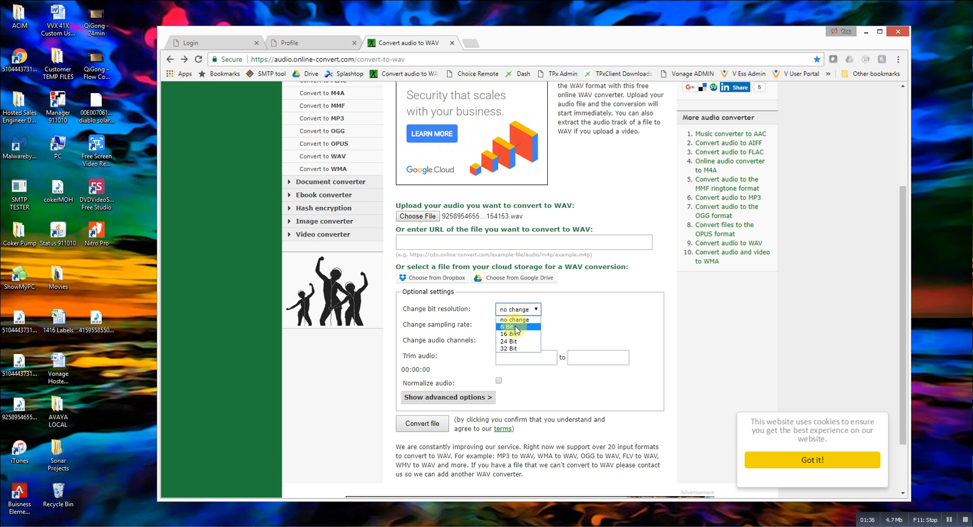
pyautogui.click(530, 327)
pyautogui.click(531, 327)
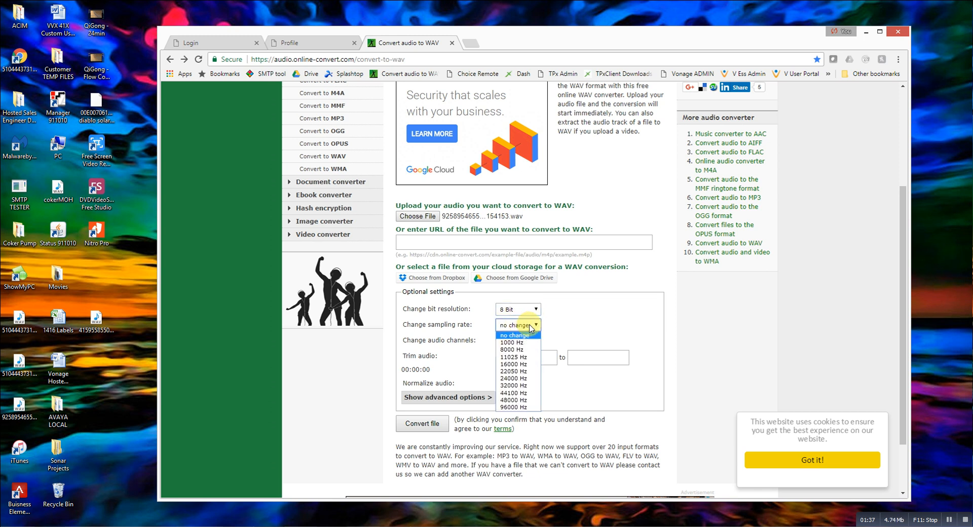
pyautogui.click(518, 350)
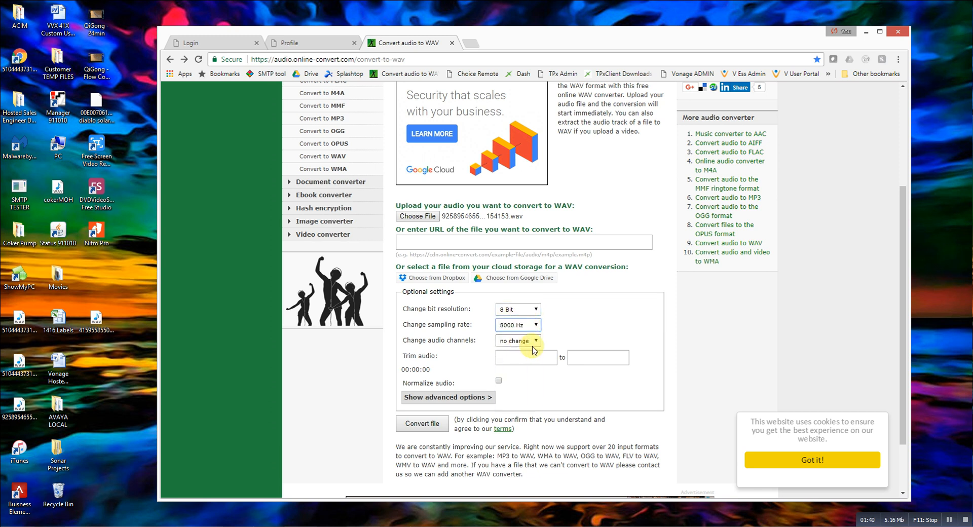
pyautogui.click(534, 342)
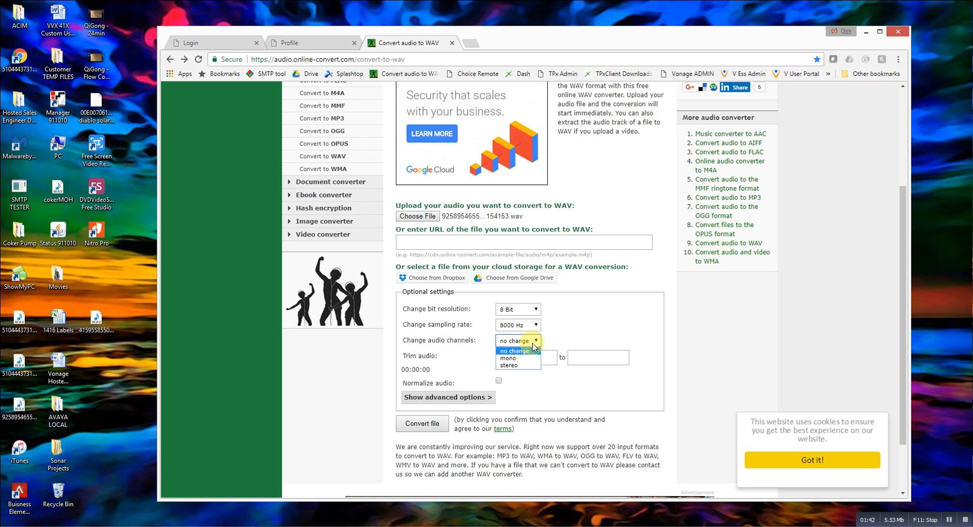
pyautogui.click(521, 357)
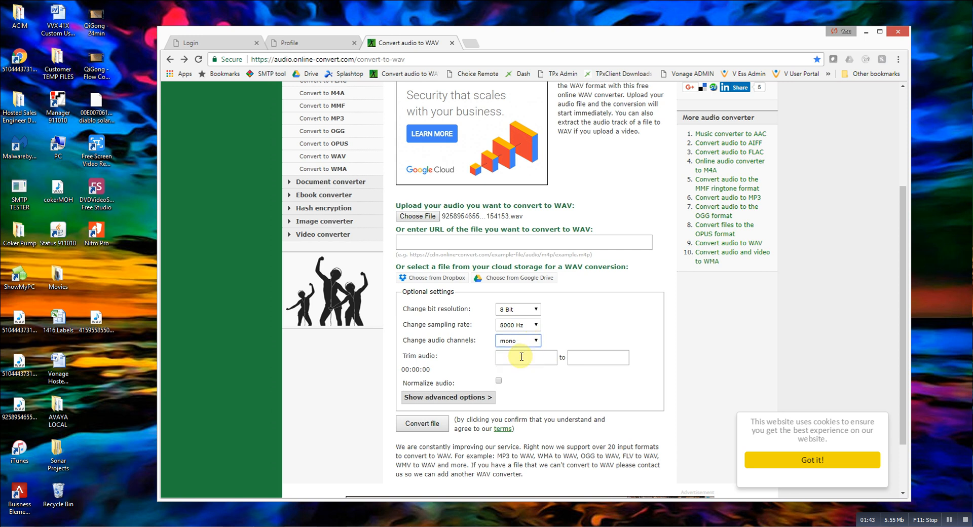
pyautogui.click(432, 423)
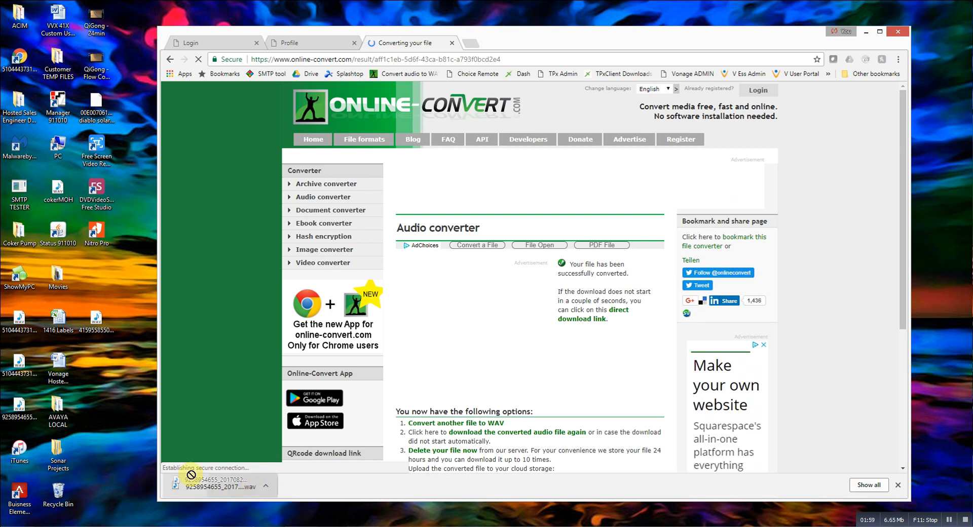
# Copy the converted WAV download to the desktop and rename it Thanksgiving 2017.
pyautogui.click(117, 428)
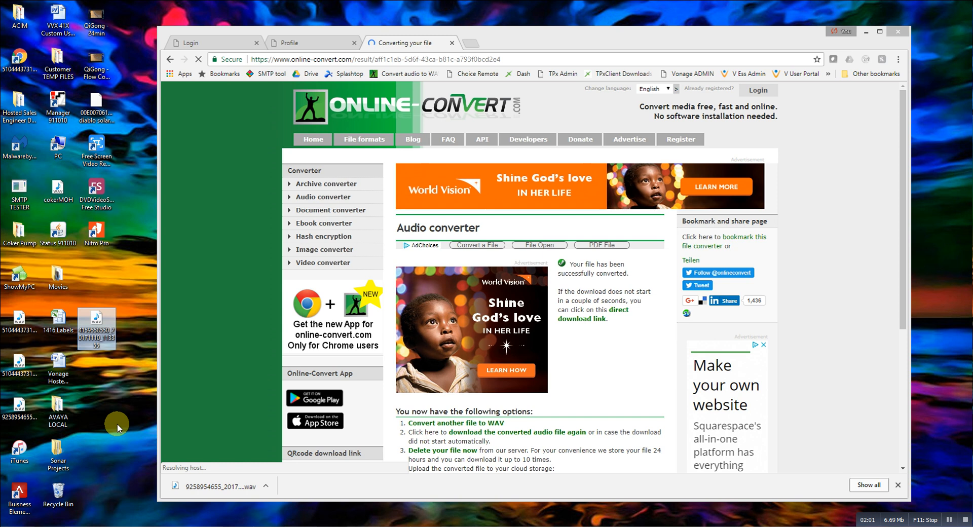
pyautogui.moveTo(118, 427); pyautogui.dragTo(130, 421)
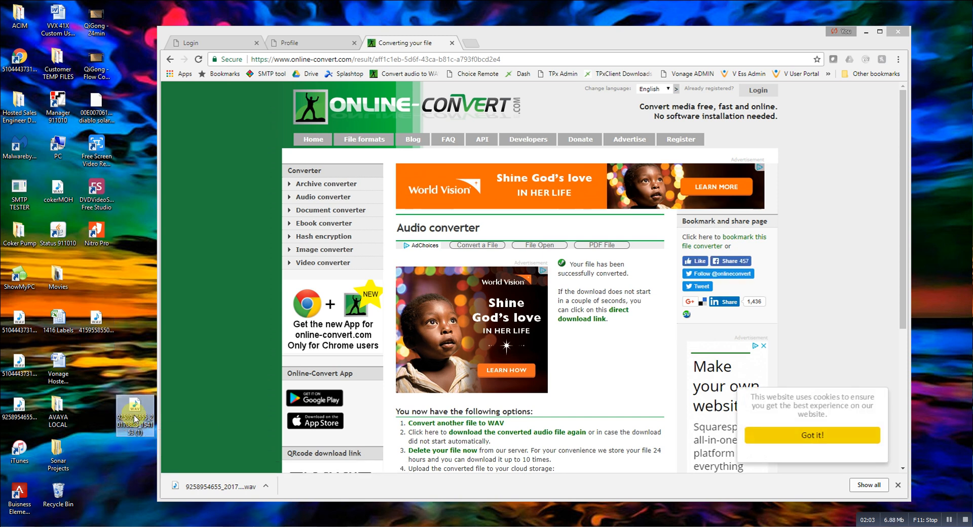
pyautogui.rightClick(145, 424)
pyautogui.click(161, 394)
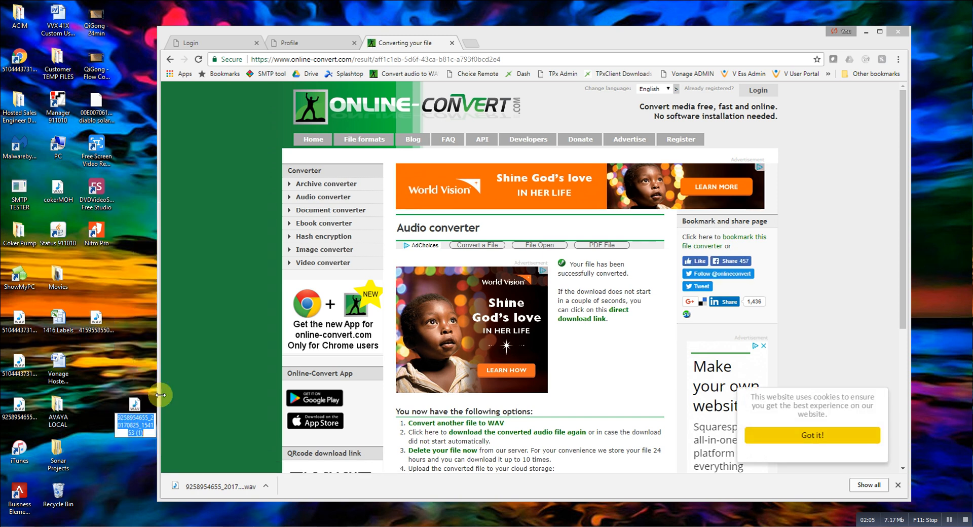
pyautogui.write('Thn')
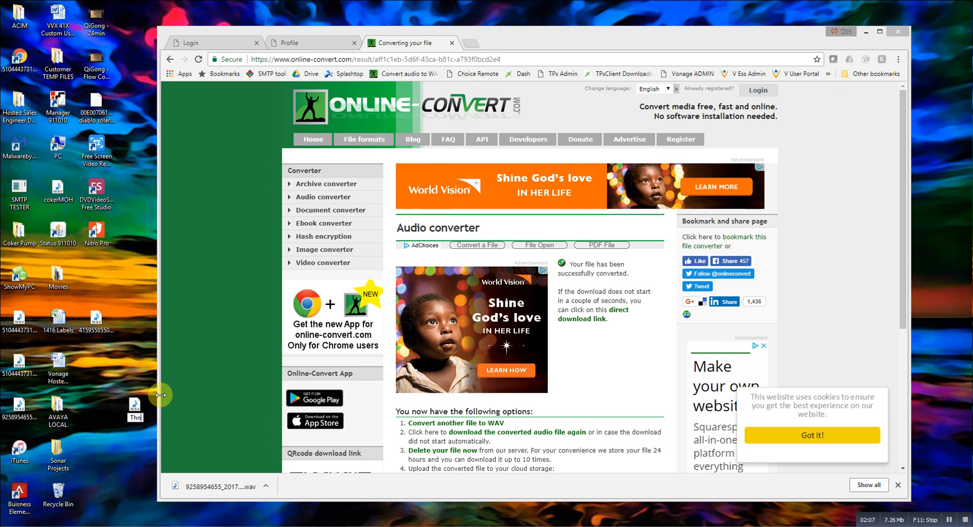
pyautogui.write('k')
pyautogui.press('BackSpace')
pyautogui.press('BackSpace')
pyautogui.write('anksgiving 2017')
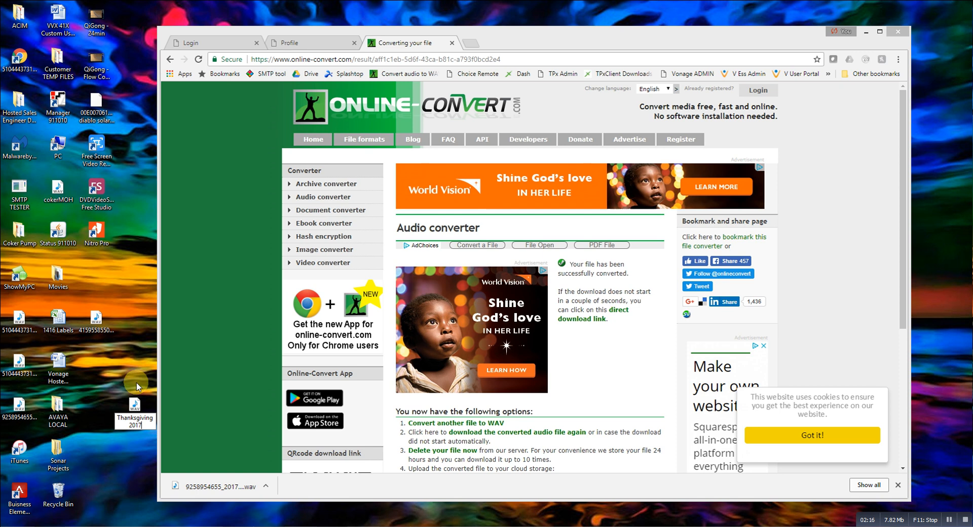
pyautogui.click(137, 387)
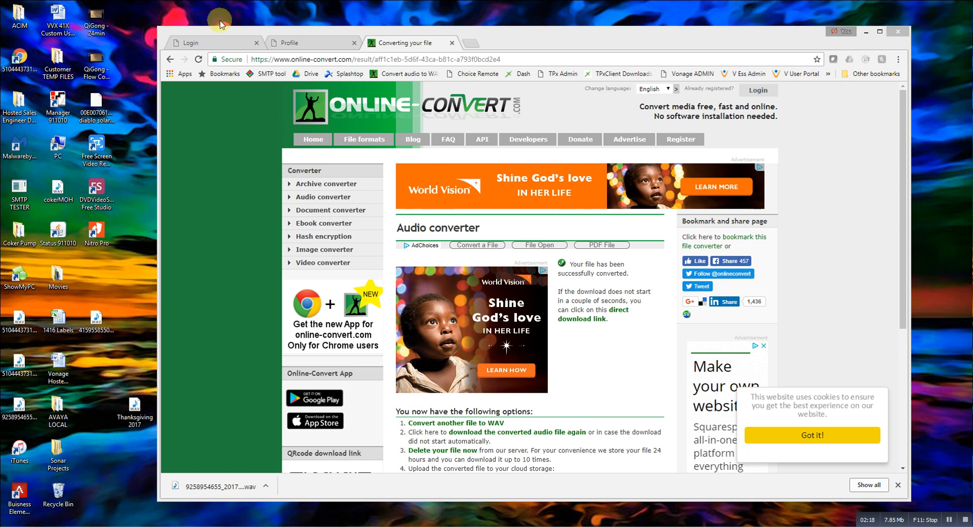
# Log in to the Vonage Business portal with the prefilled credentials and open the main line auto attendant's announcement repository.
pyautogui.click(218, 44)
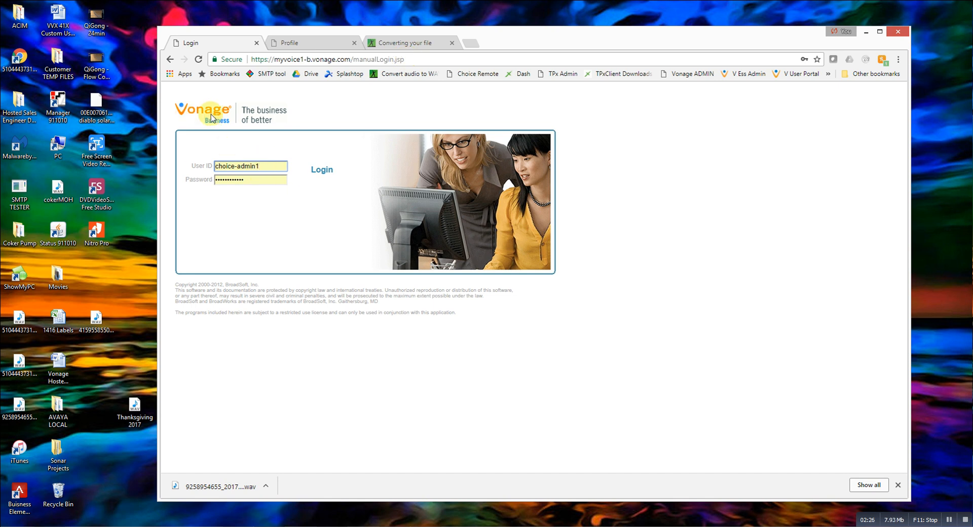
pyautogui.click(321, 173)
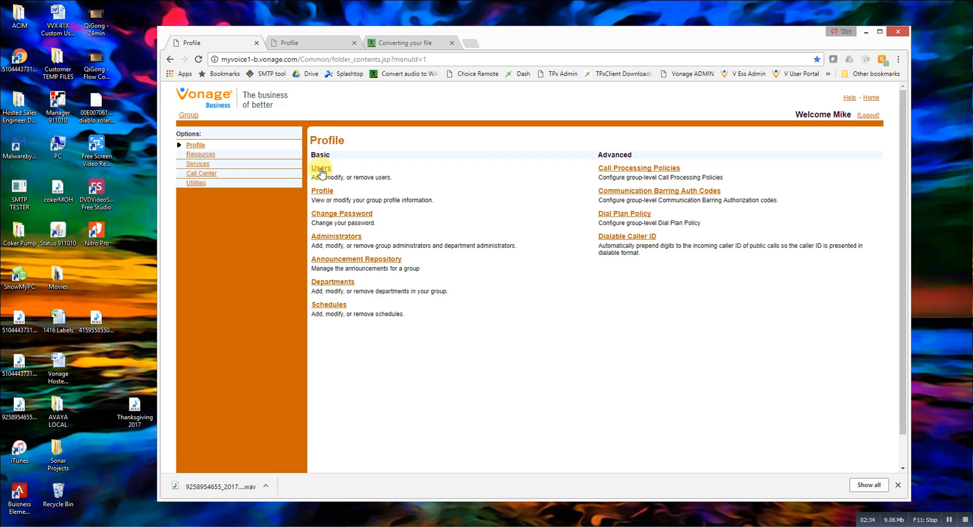
pyautogui.click(198, 164)
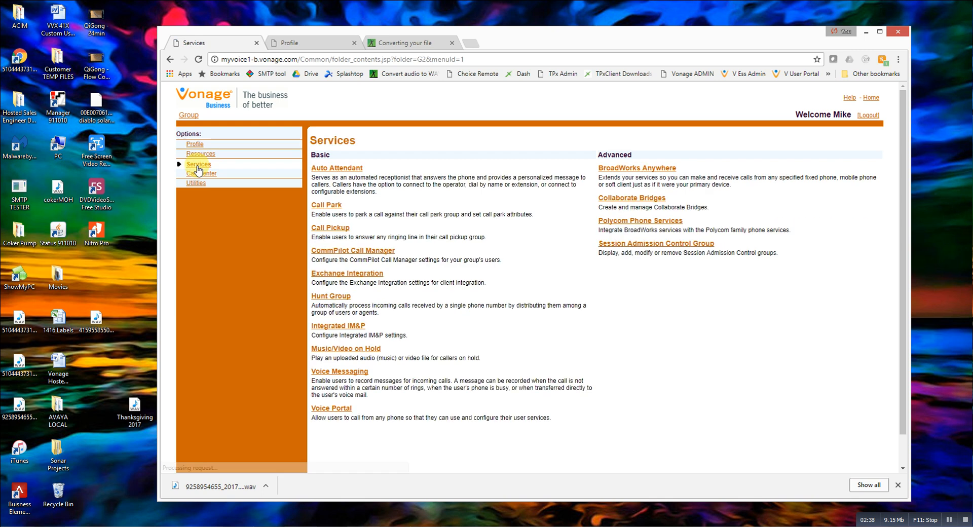
pyautogui.click(348, 171)
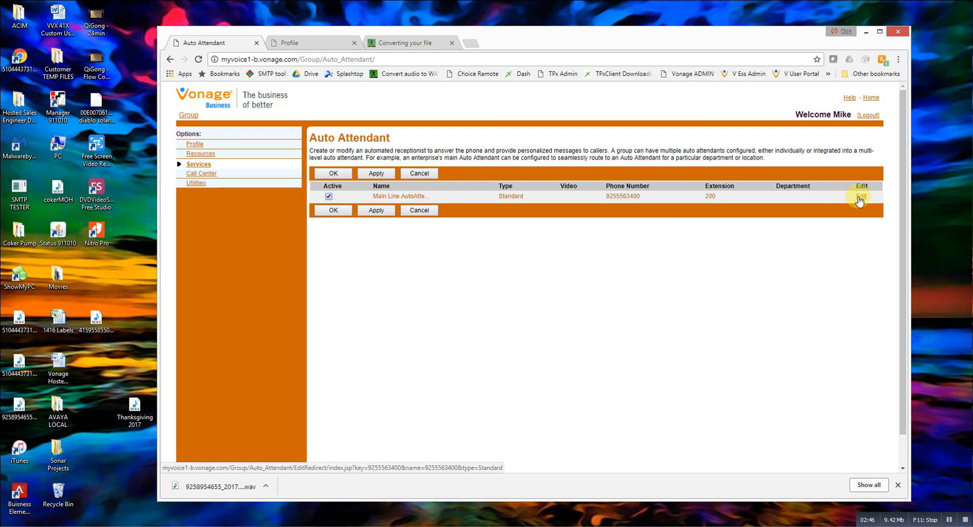
pyautogui.click(860, 197)
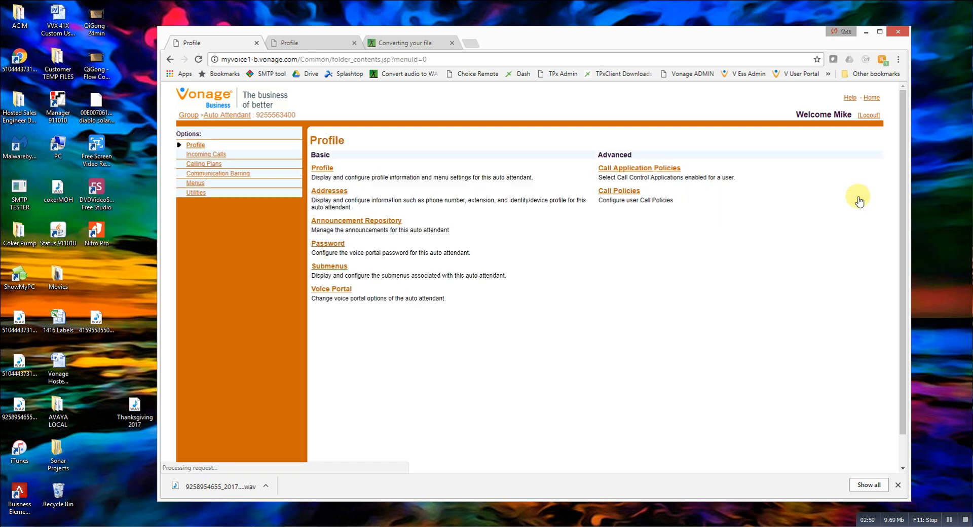
pyautogui.click(374, 222)
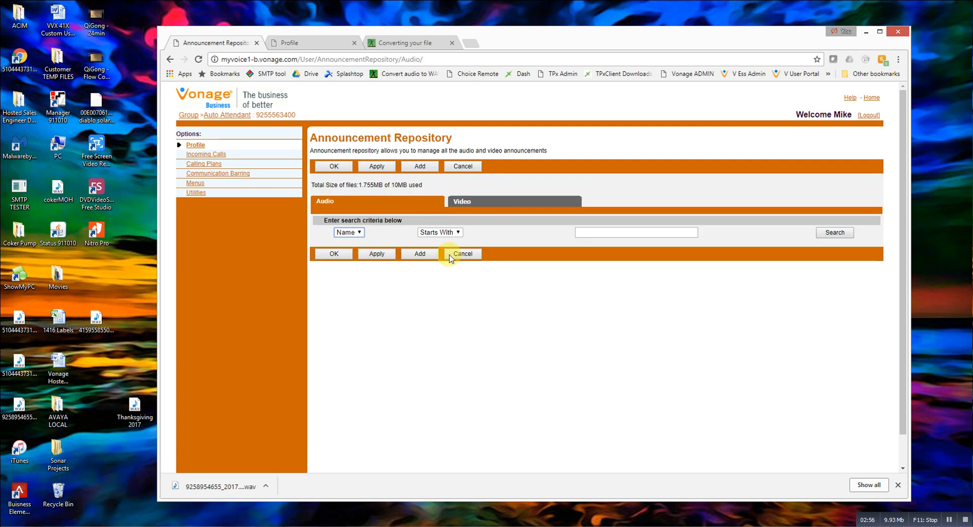
# Add an audio announcement named Thanksgiving 2017 to the auto attendant's repository, uploading Thanksgiving 2017.wav from the desktop.
pyautogui.click(421, 255)
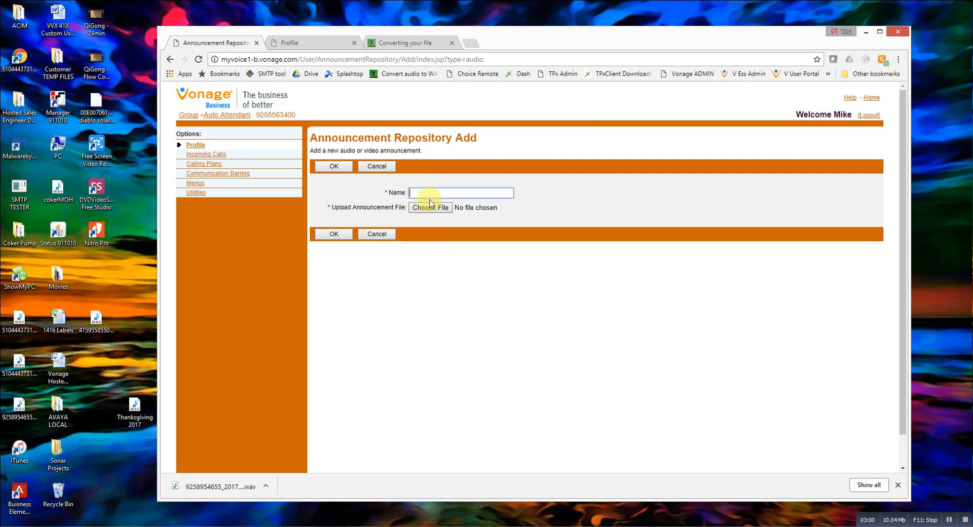
pyautogui.write('Th')
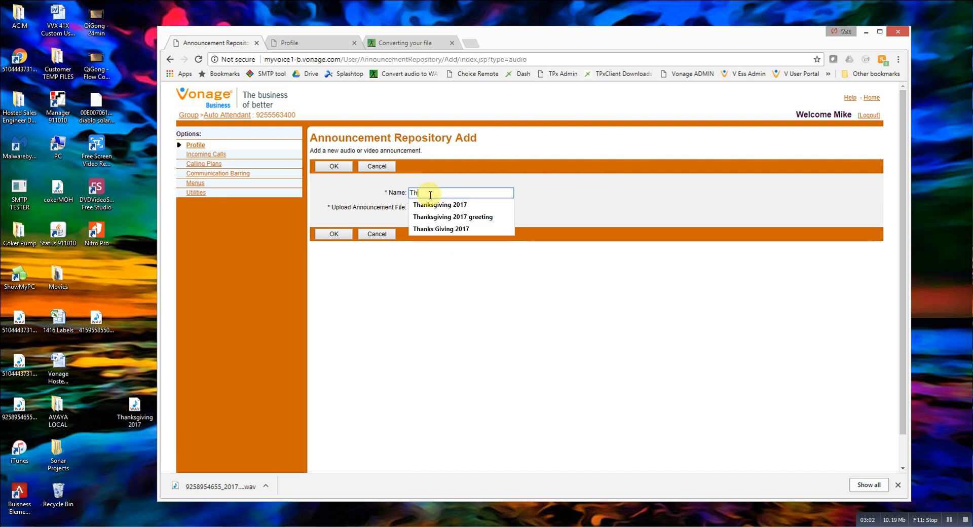
pyautogui.write('anksgivin')
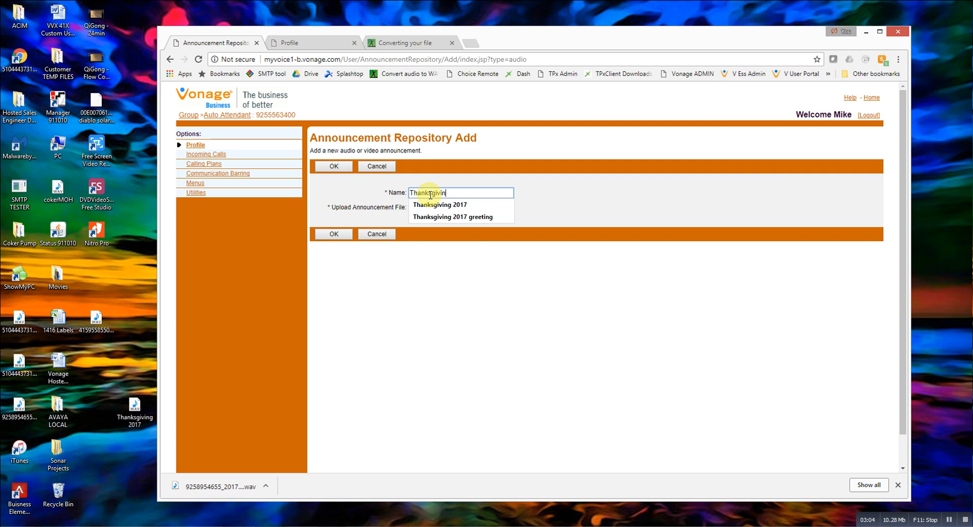
pyautogui.write('g 2017')
pyautogui.click(528, 198)
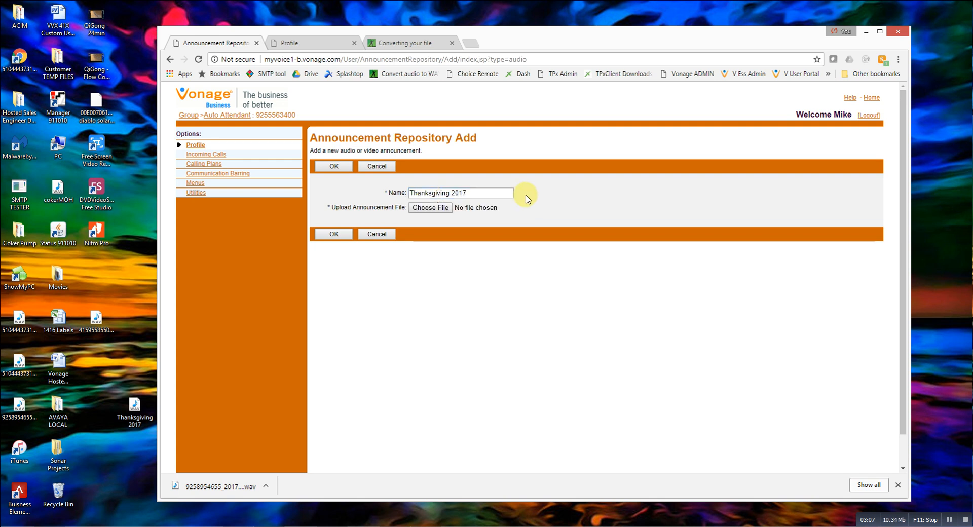
pyautogui.click(444, 208)
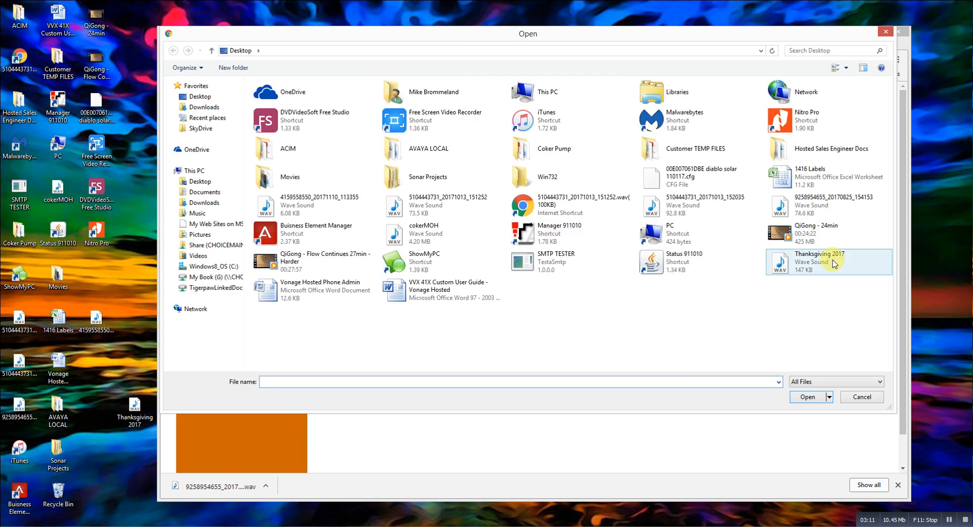
pyautogui.doubleClick(834, 264)
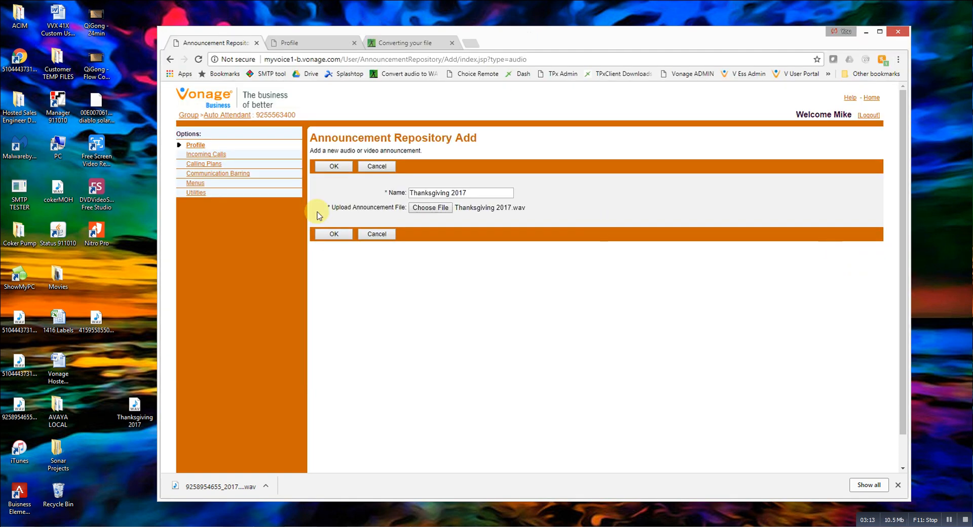
pyautogui.click(339, 235)
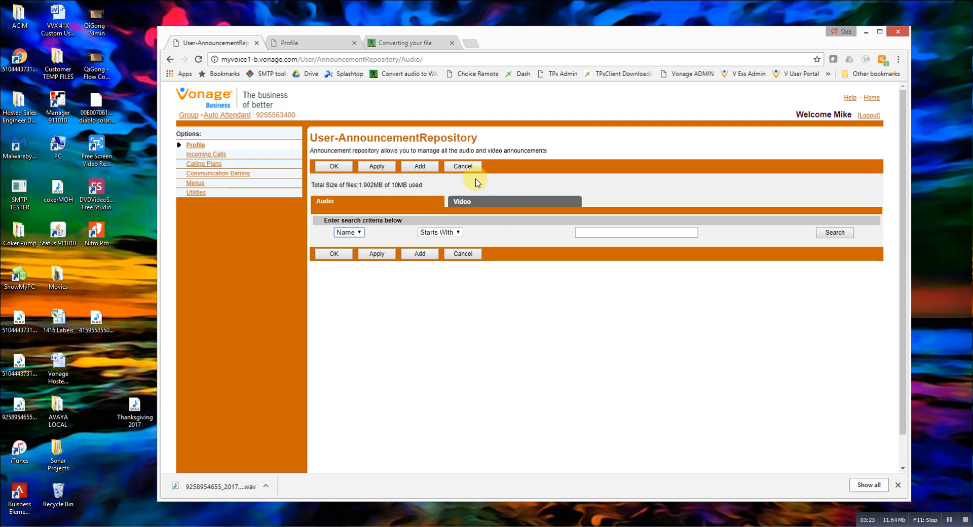
# Add a group-level schedule named Thanksgiving 2017 with the schedule type Holiday.
pyautogui.click(187, 115)
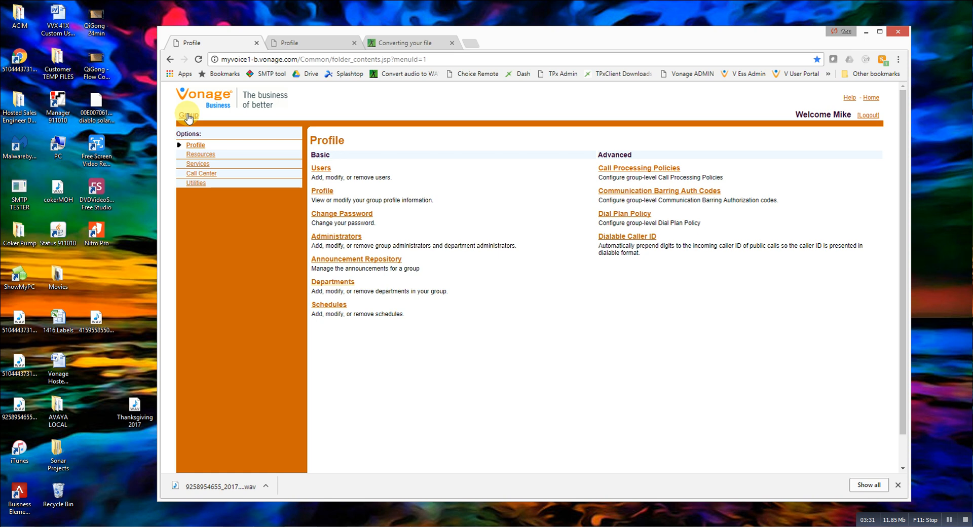
pyautogui.click(334, 306)
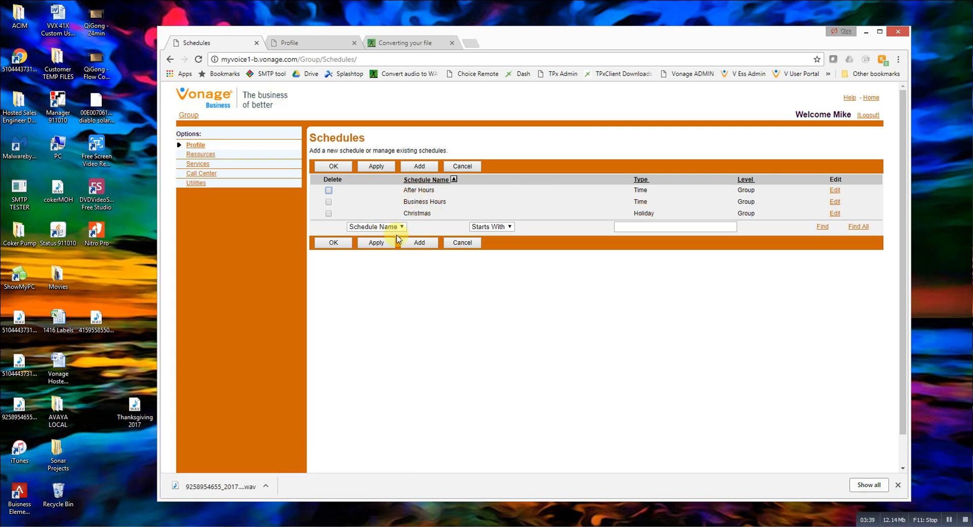
pyautogui.click(419, 243)
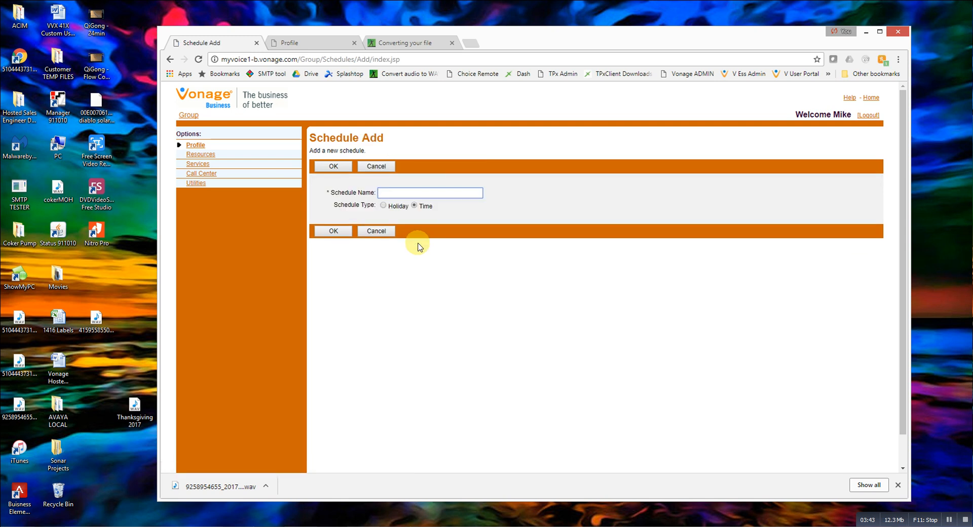
pyautogui.write('Thanksgi')
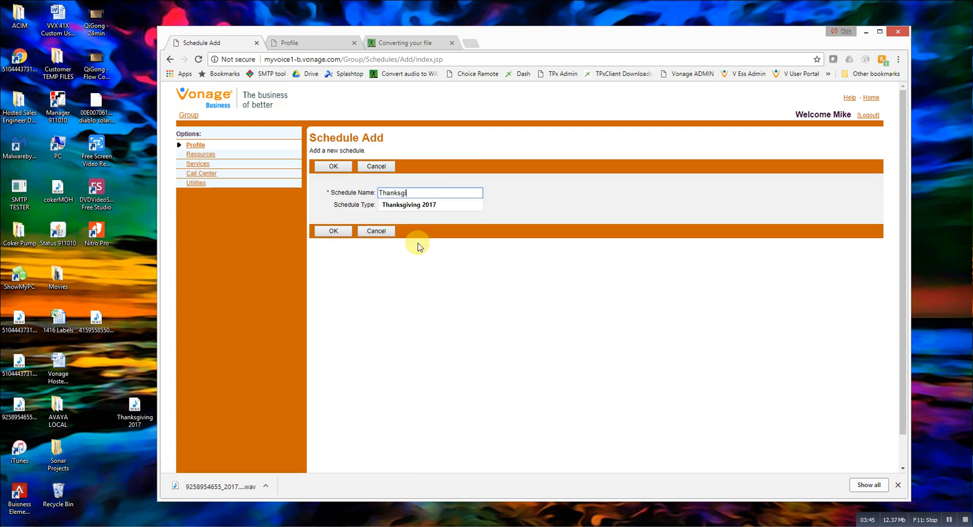
pyautogui.write('ving 2017')
pyautogui.click(514, 211)
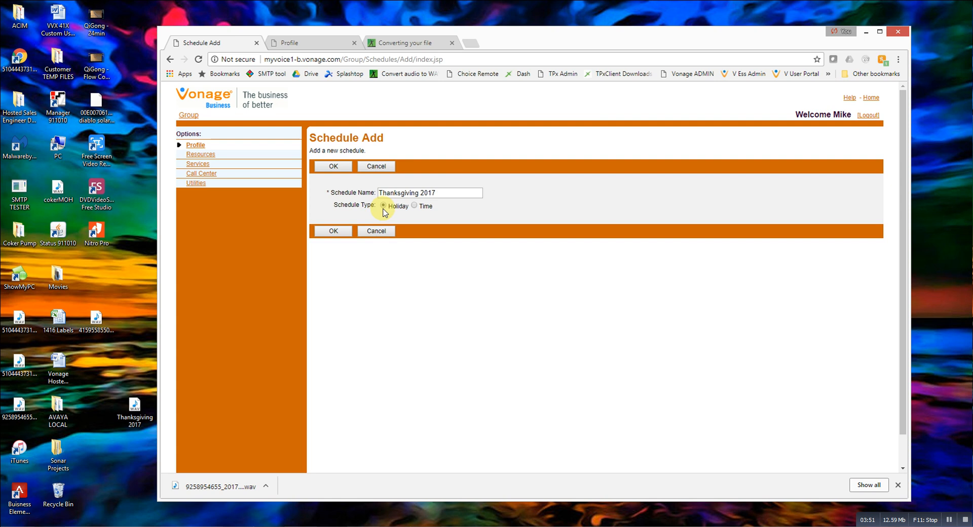
pyautogui.click(341, 232)
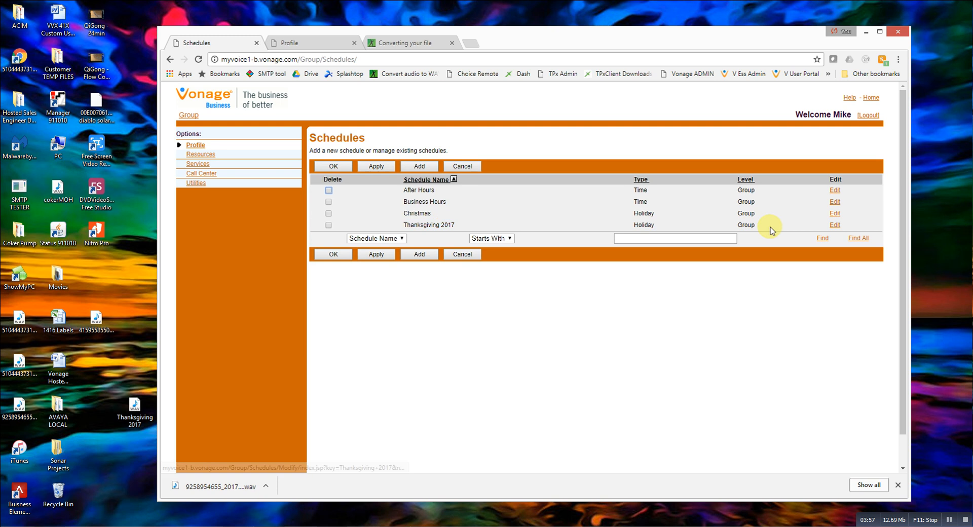
# Start a new event in the Thanksgiving 2017 schedule and name it Thanksgiving 2017.
pyautogui.click(834, 226)
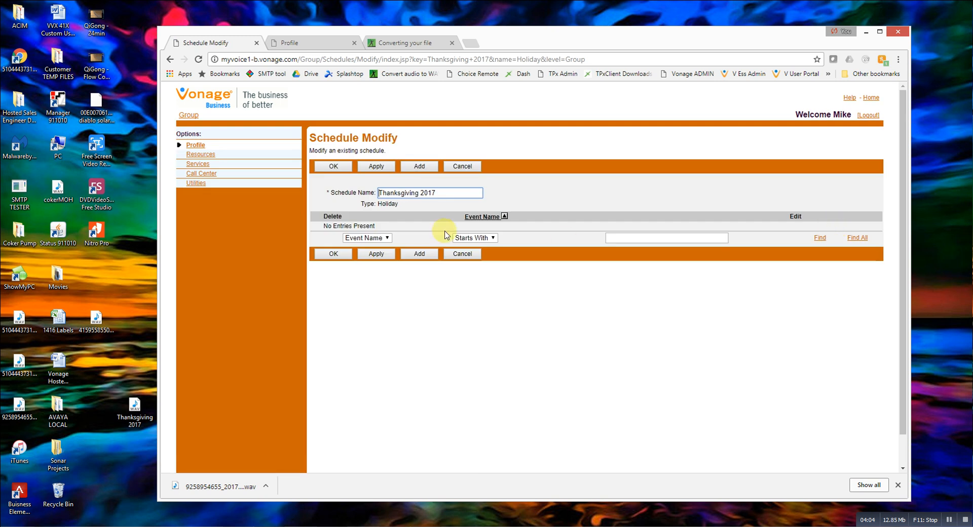
pyautogui.click(421, 255)
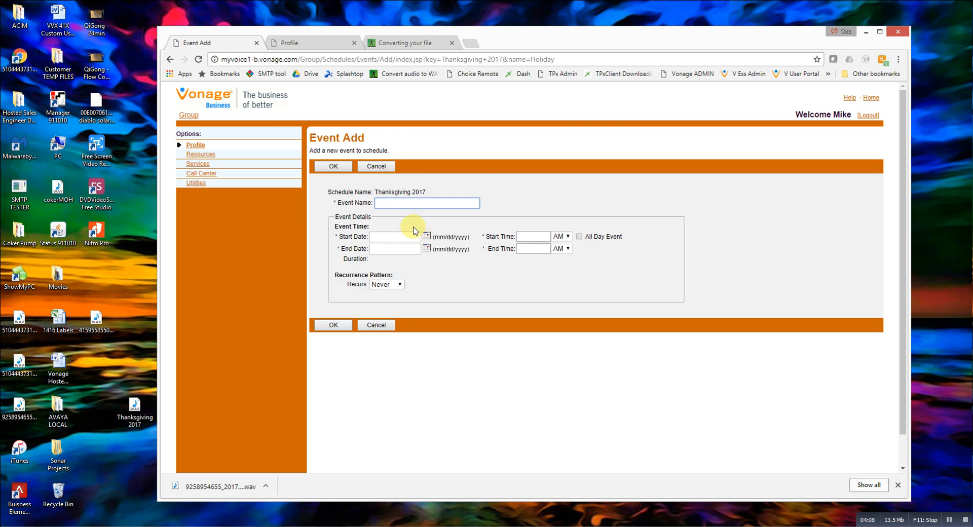
pyautogui.write('Th')
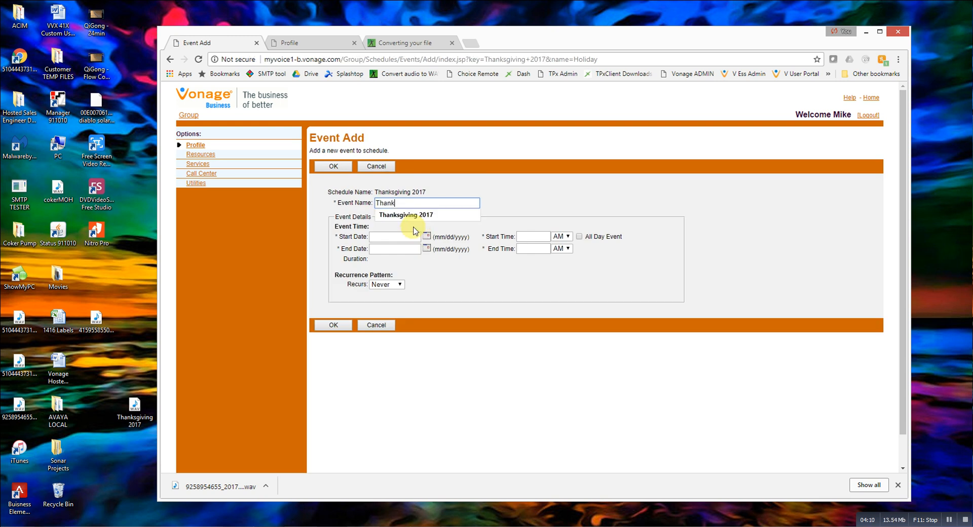
pyautogui.write('ank')
pyautogui.press('Down')
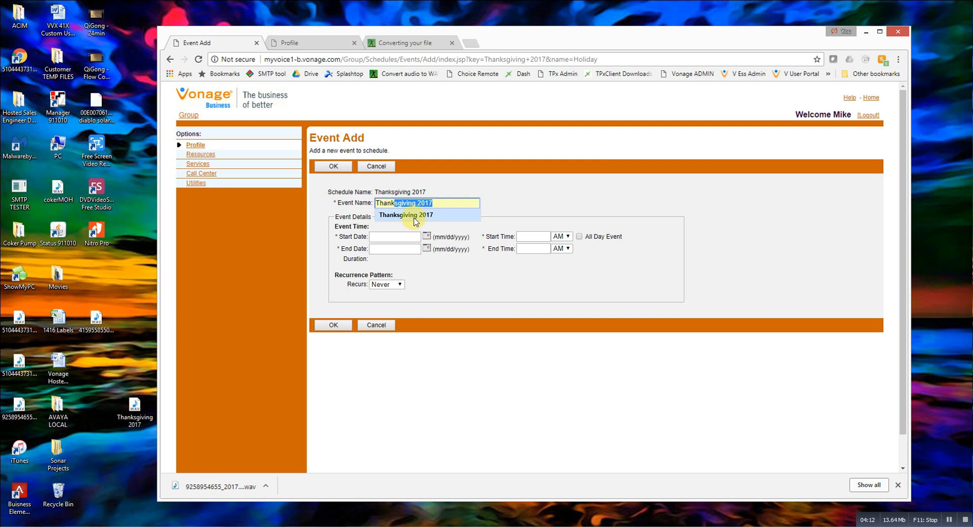
pyautogui.press('Return')
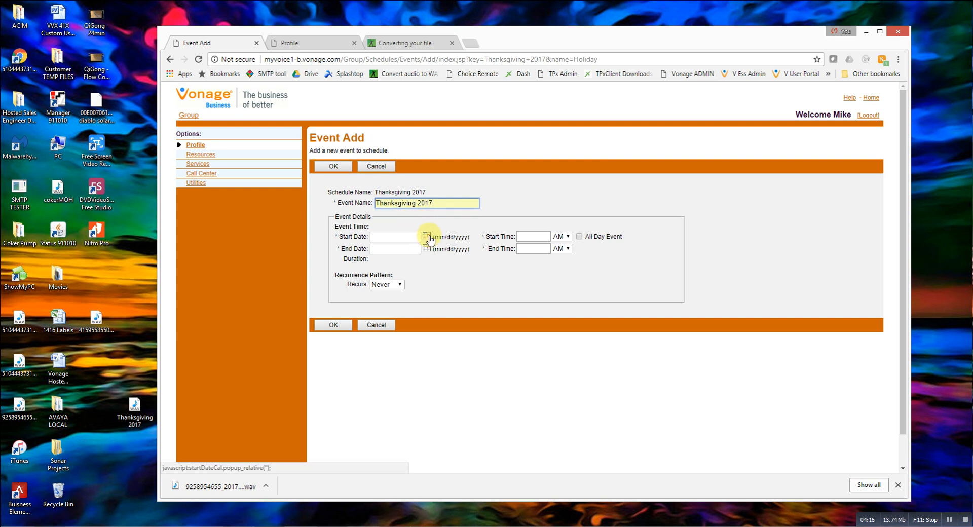
# Make the event all-day from 11/23/2017 to 11/26/2017, keep its recurrence at Never, and save it.
pyautogui.click(427, 237)
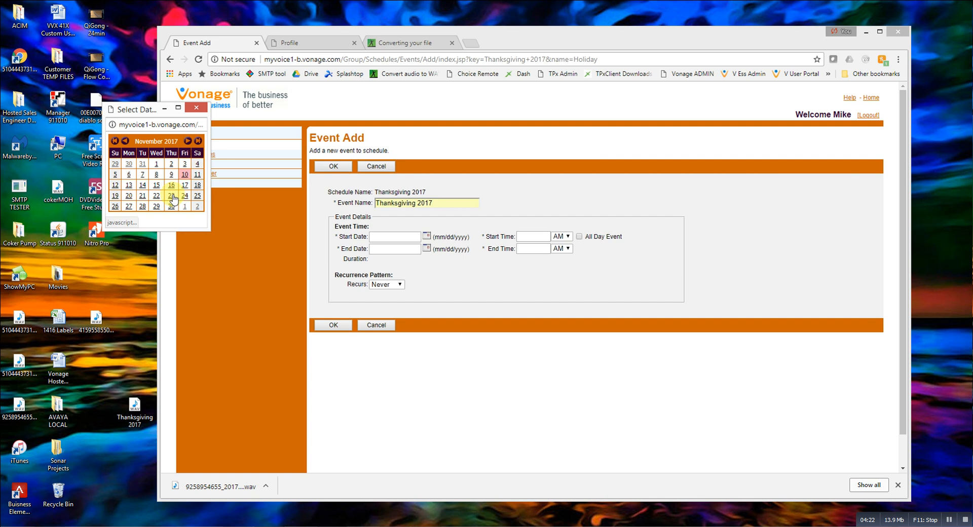
pyautogui.click(171, 195)
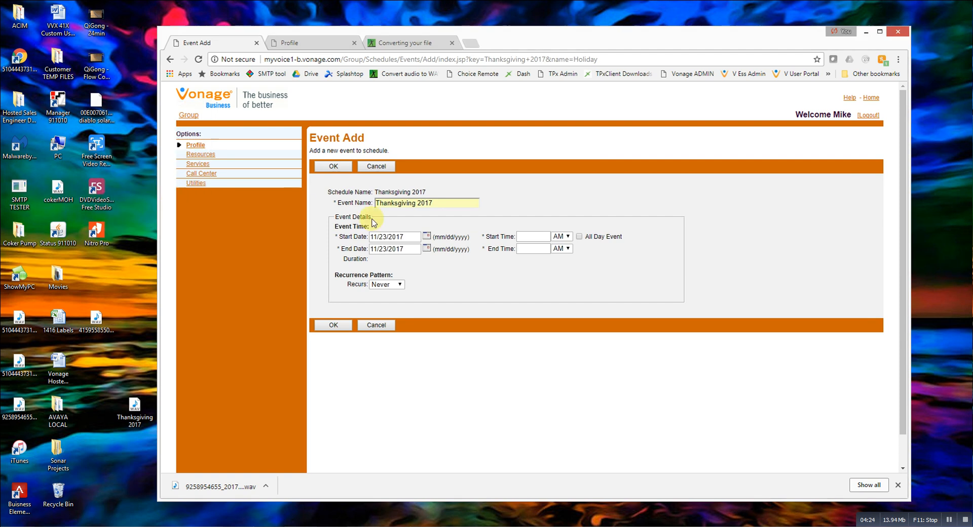
pyautogui.click(427, 249)
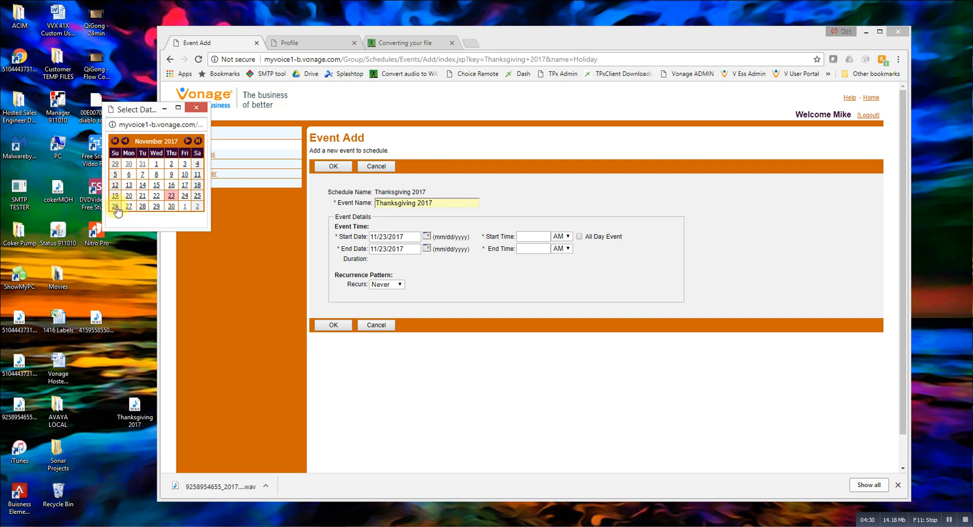
pyautogui.click(115, 206)
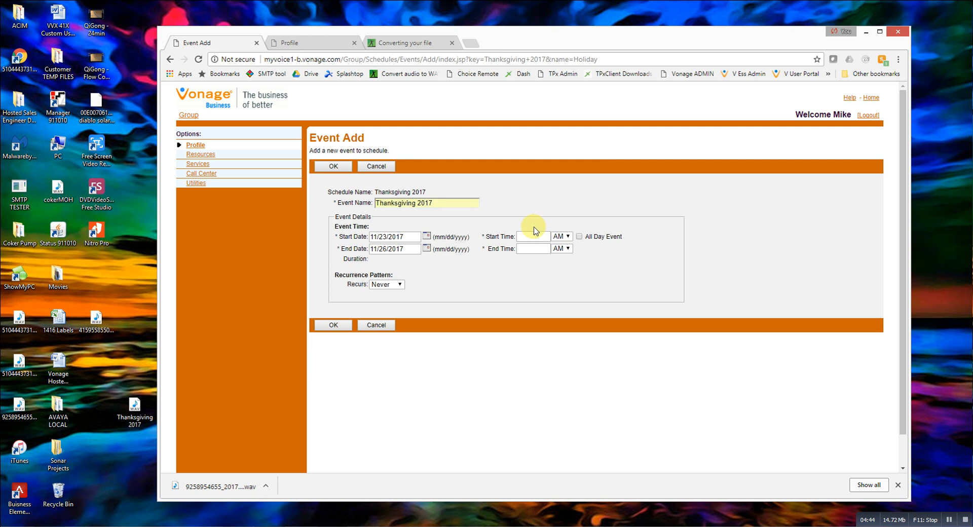
pyautogui.click(579, 237)
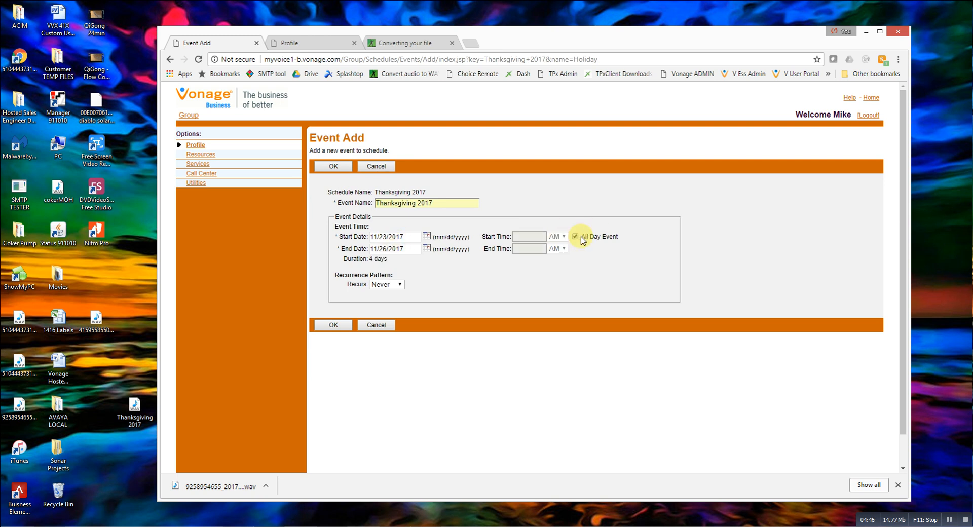
pyautogui.click(401, 285)
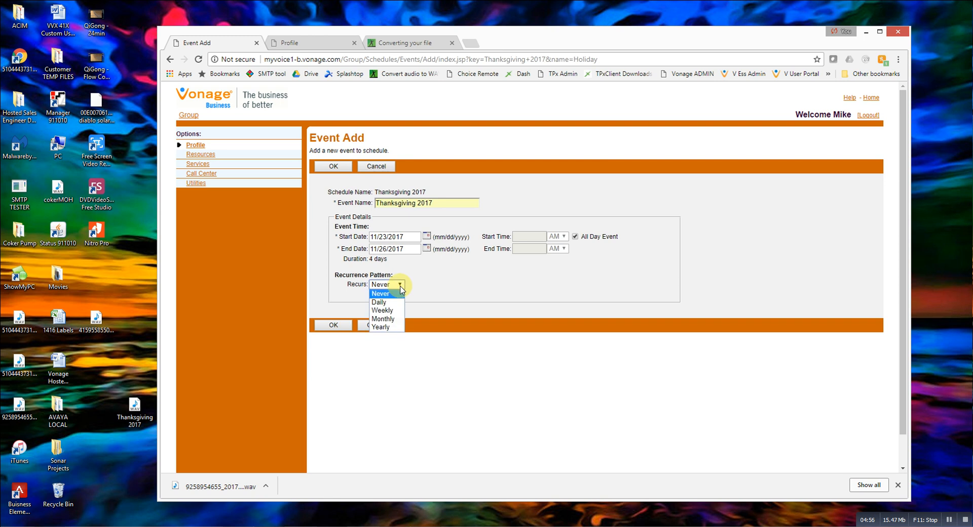
pyautogui.click(423, 304)
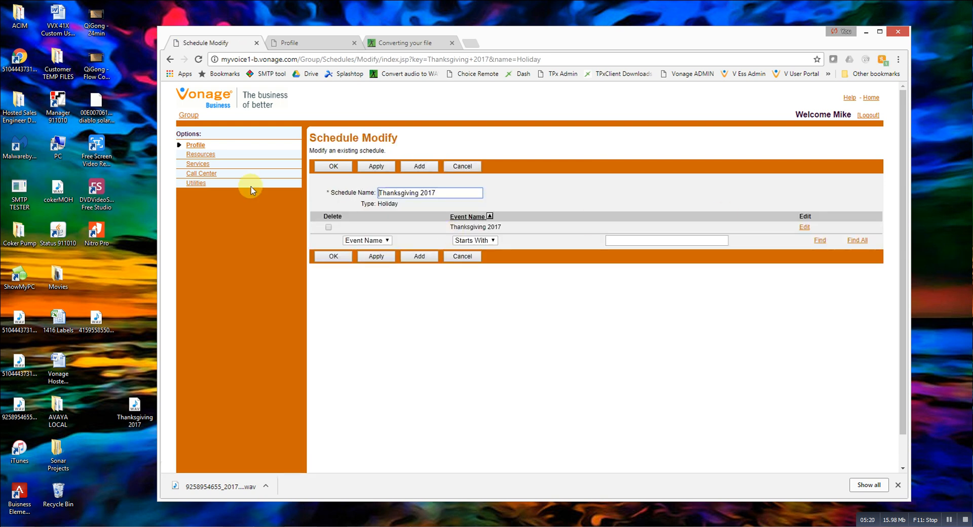
# Open the Holiday Menu settings of the main line auto attendant.
pyautogui.click(200, 167)
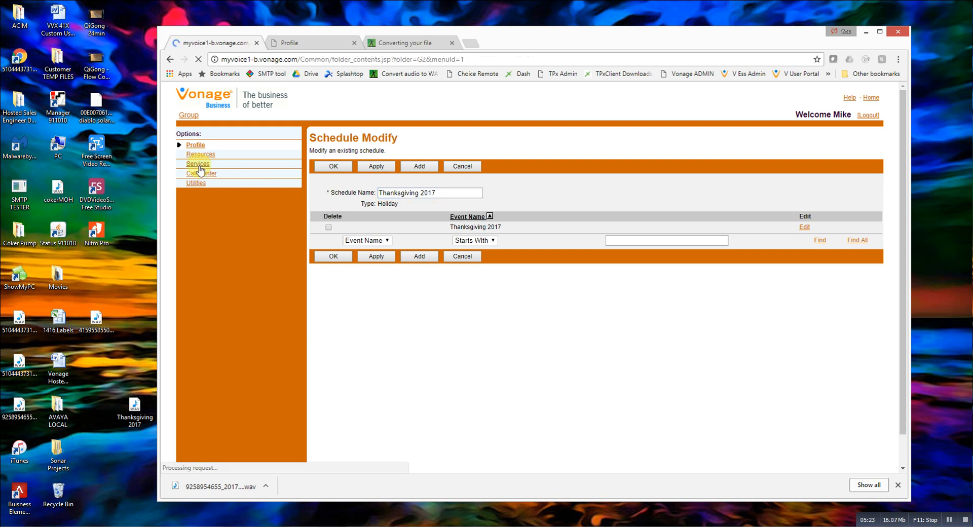
pyautogui.click(326, 169)
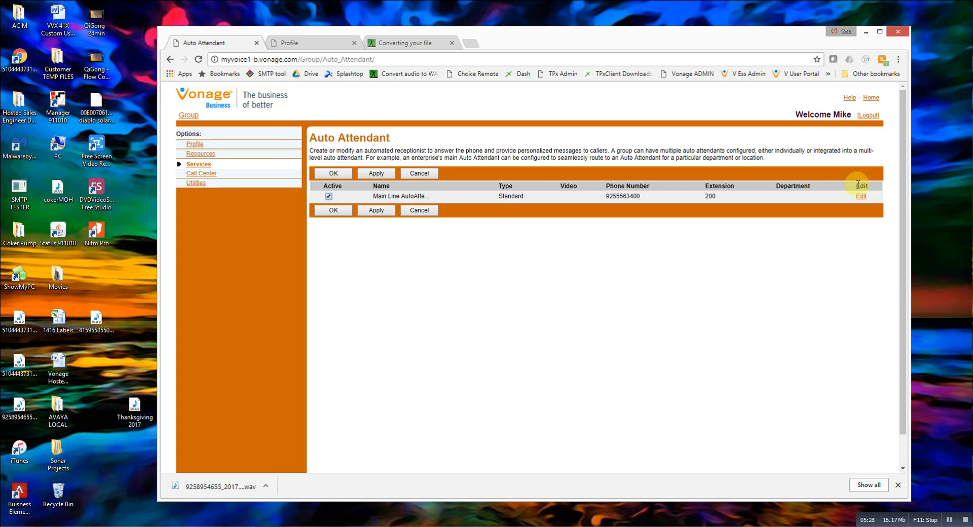
pyautogui.click(861, 197)
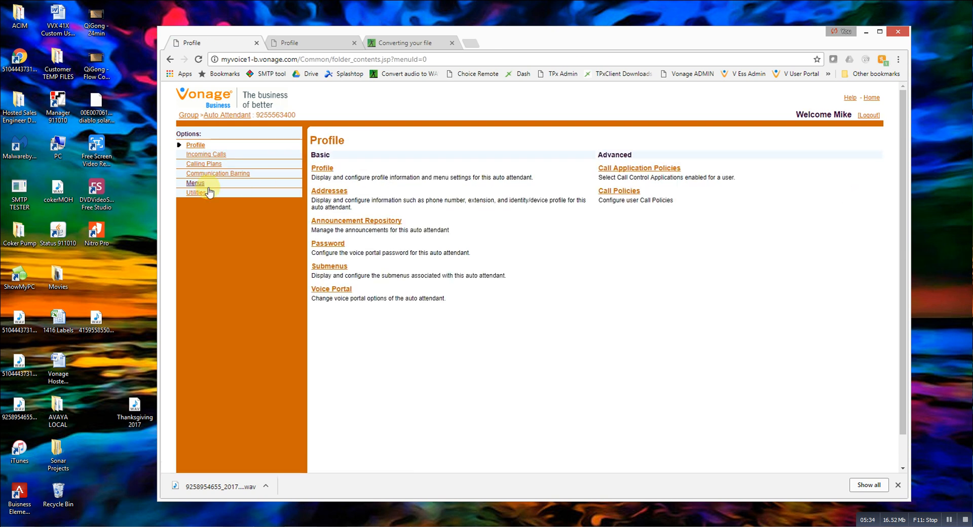
pyautogui.click(203, 185)
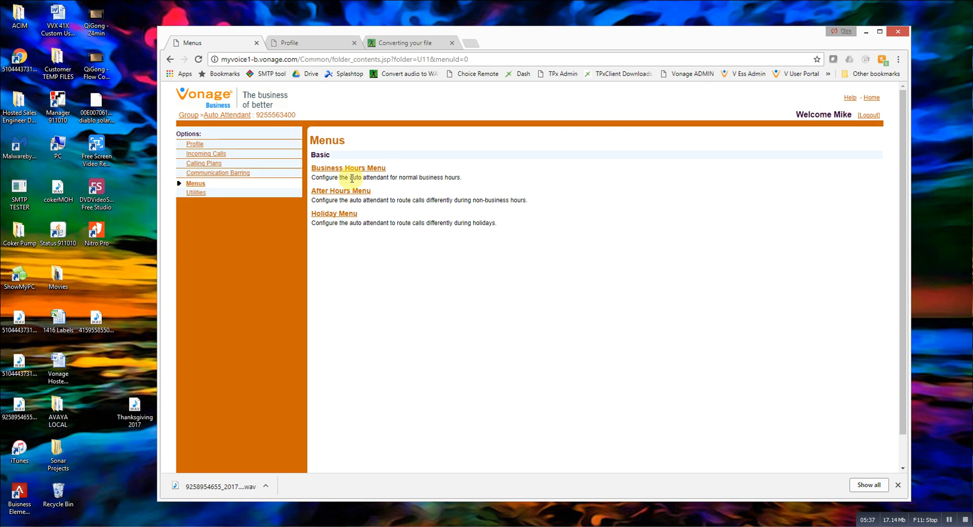
pyautogui.click(335, 214)
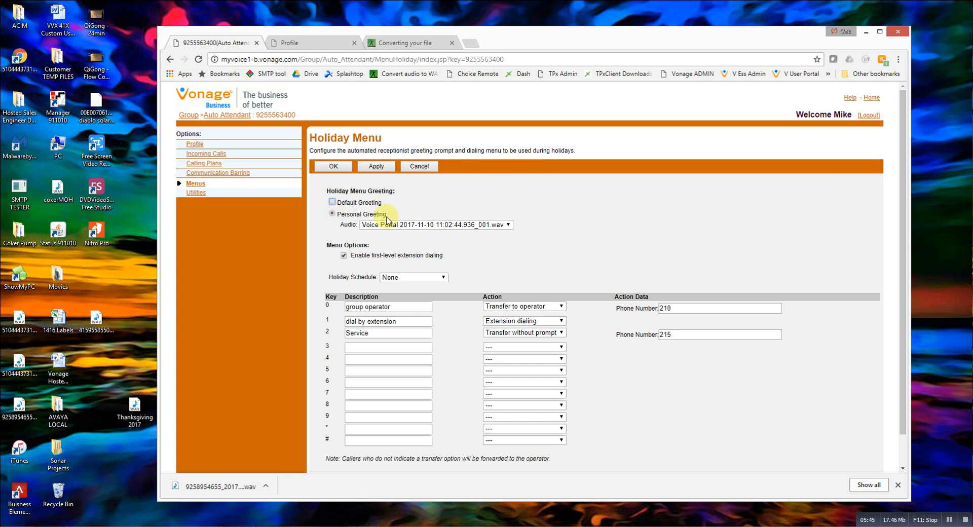
# Set the holiday menu's personal greeting audio to Thanksgiving 2017.wav and its holiday schedule to Thanksgiving 2017.
pyautogui.click(511, 229)
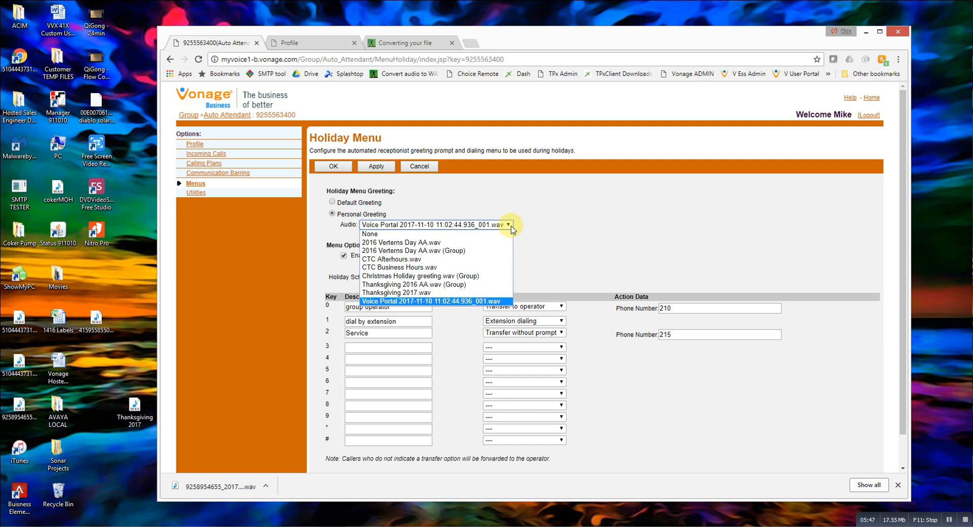
pyautogui.click(419, 294)
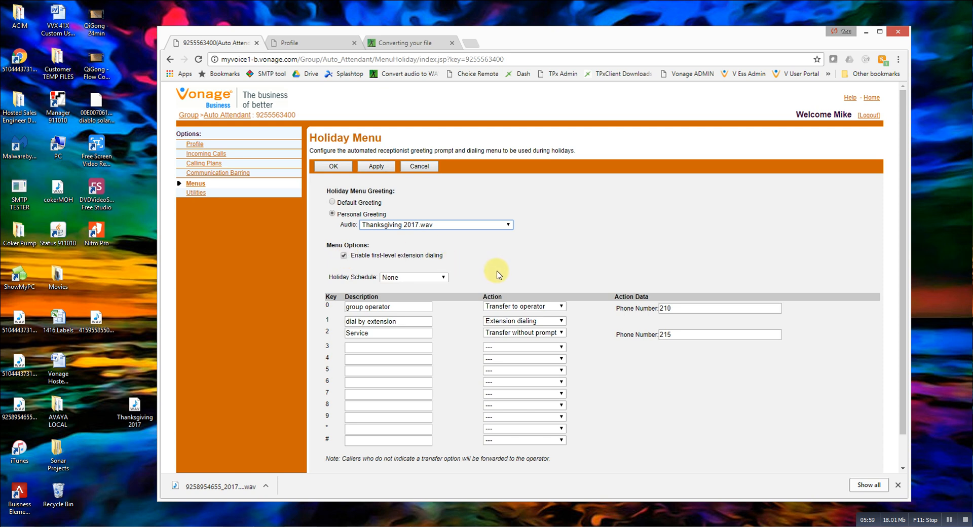
pyautogui.click(441, 279)
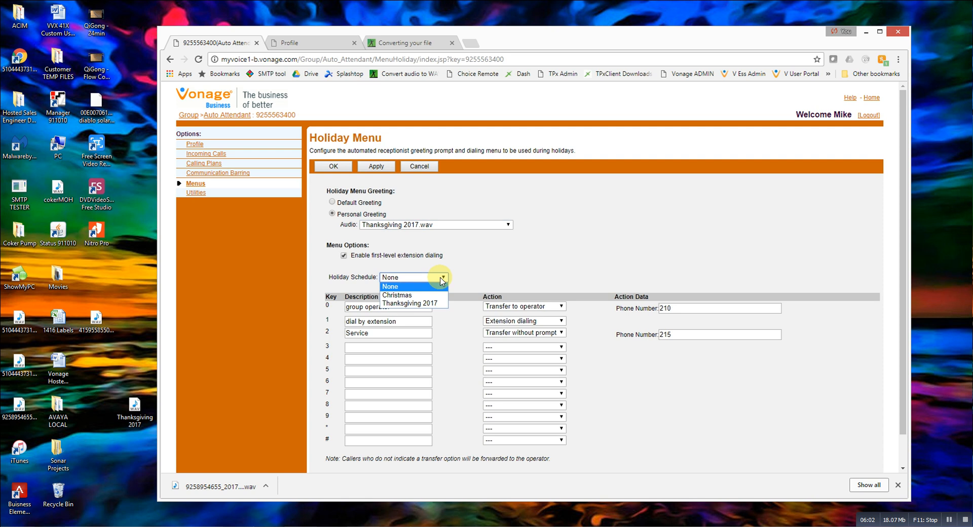
pyautogui.click(431, 305)
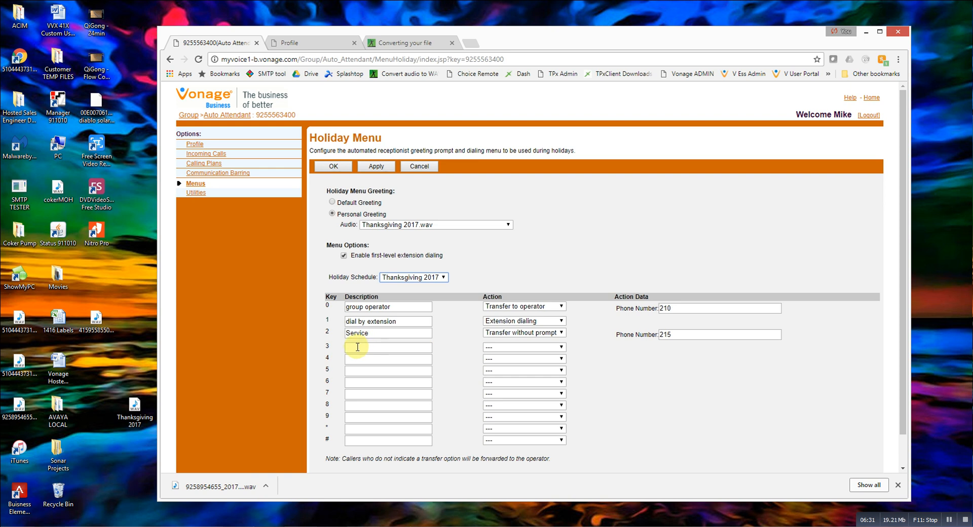
# Leave key 3 of the holiday menu unassigned, save the menu settings and log out of the portal.
pyautogui.click(561, 348)
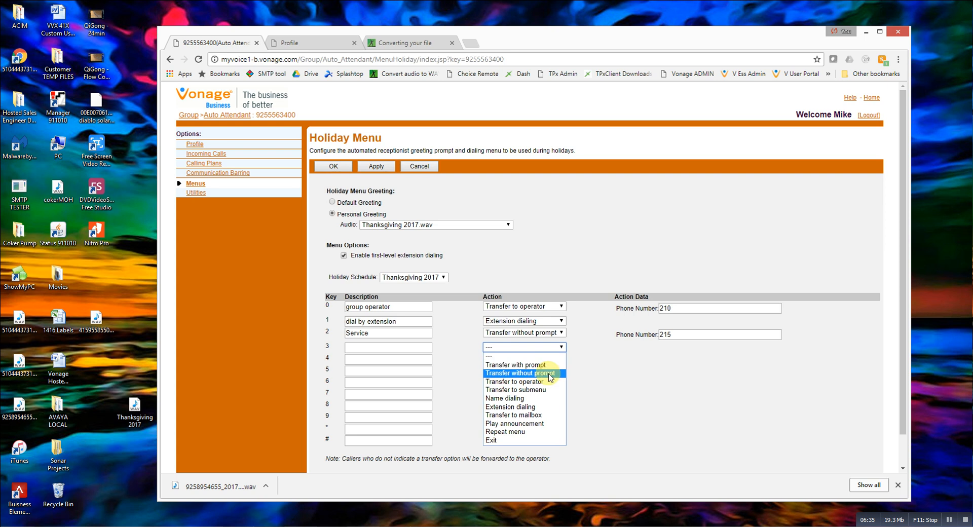
pyautogui.click(685, 373)
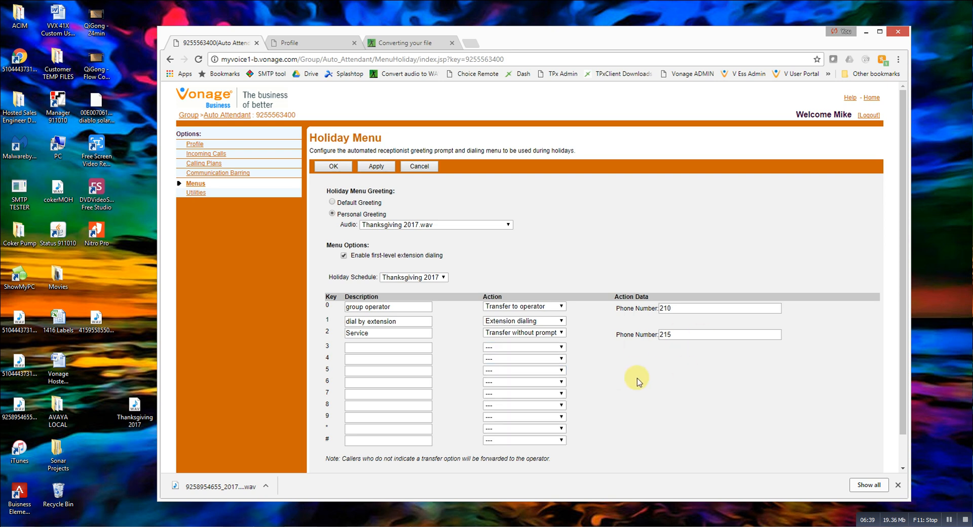
pyautogui.scroll(-1, 638, 382)
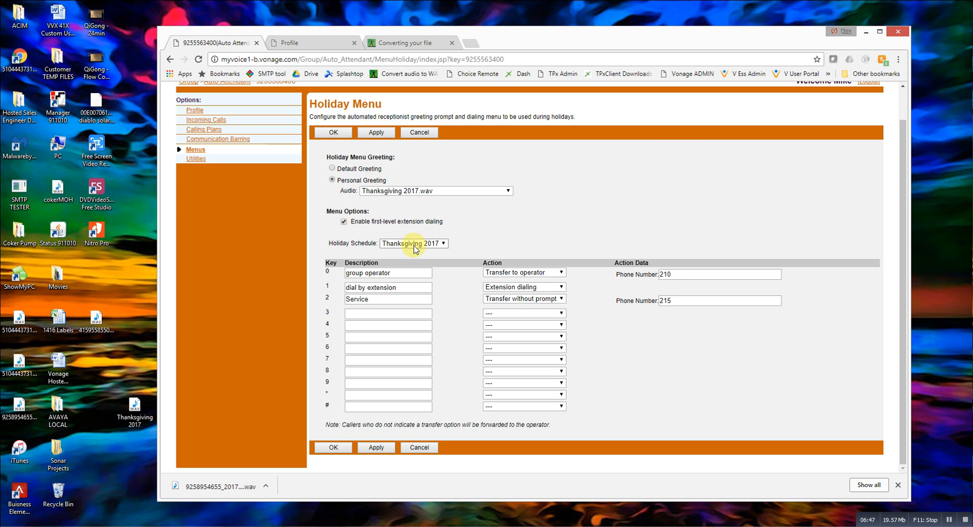
pyautogui.click(334, 449)
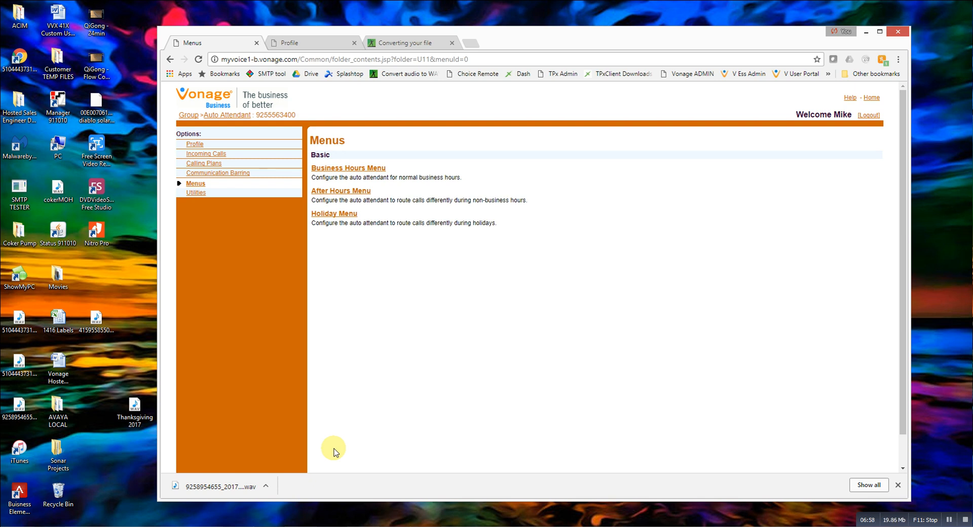
pyautogui.click(869, 116)
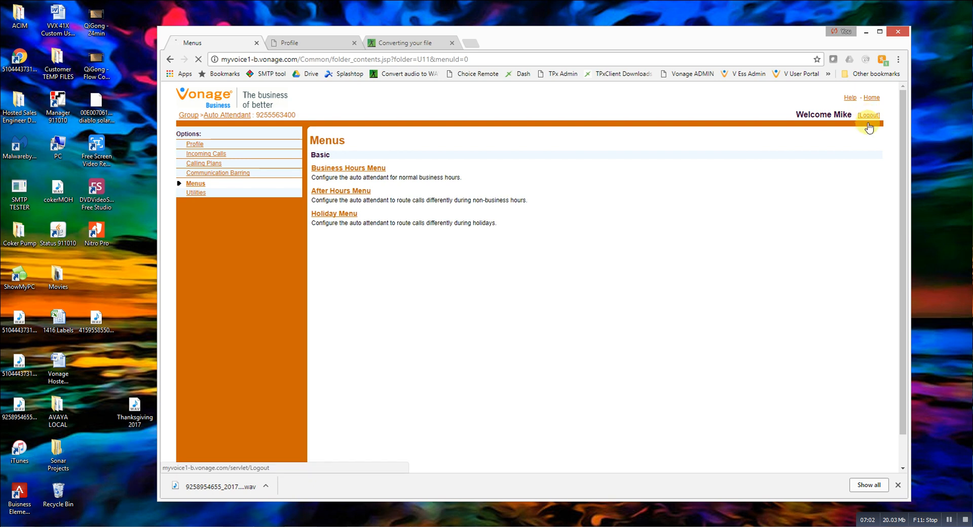